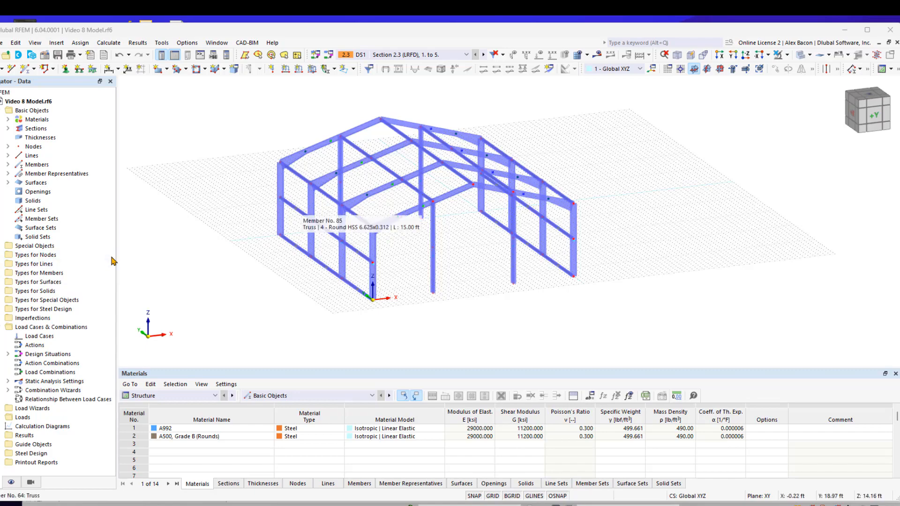
- Check in the Standard object snap settings that the Perpendicular option is enabled
left_click(860, 31)
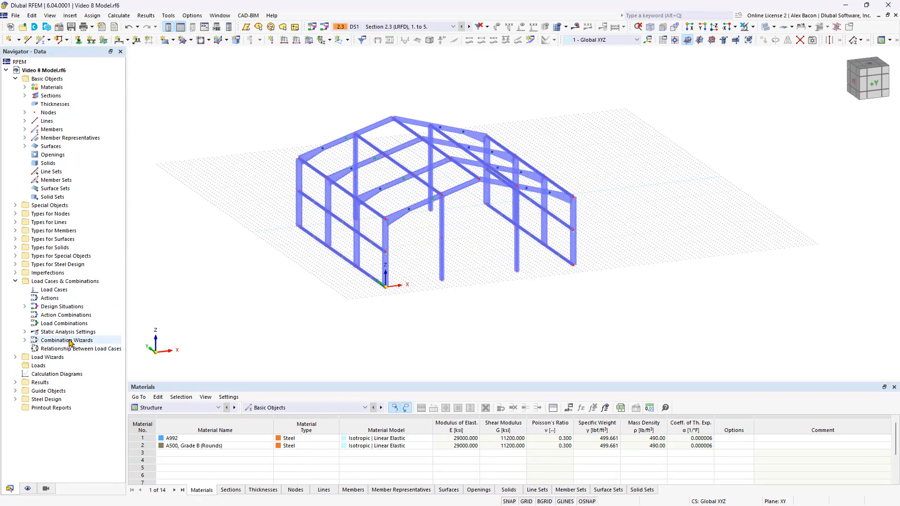
left_click(16, 391)
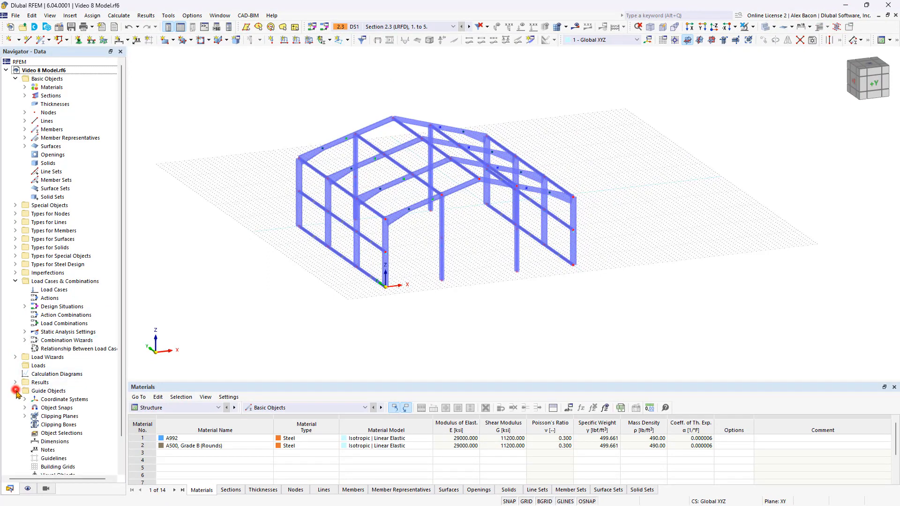
left_click(24, 408)
right_click(45, 416)
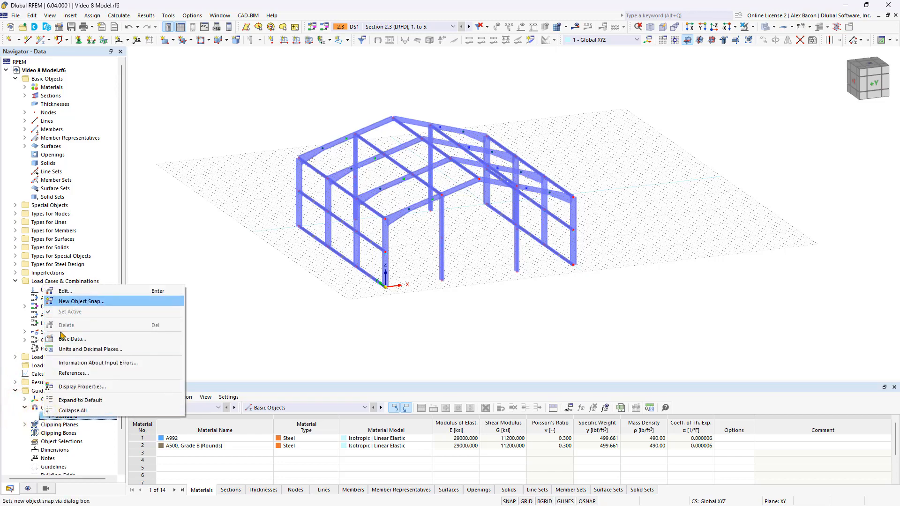
left_click(70, 291)
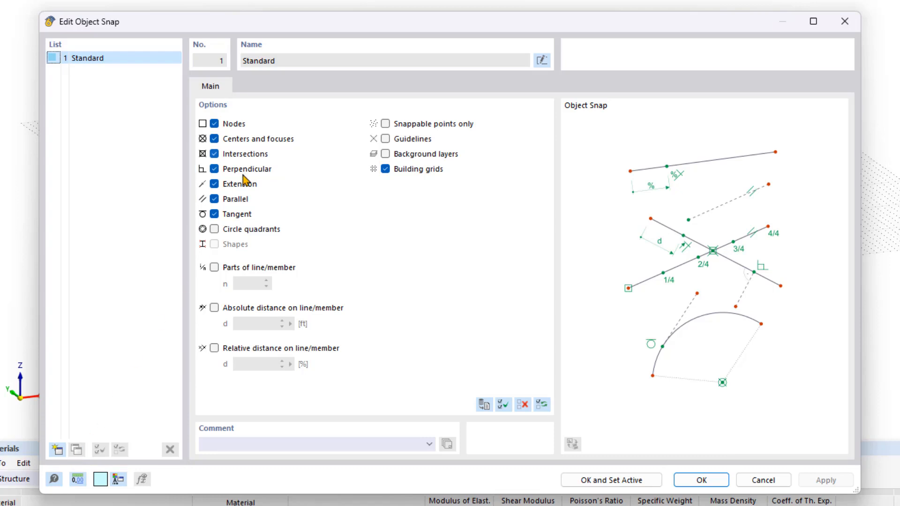
left_click(241, 157)
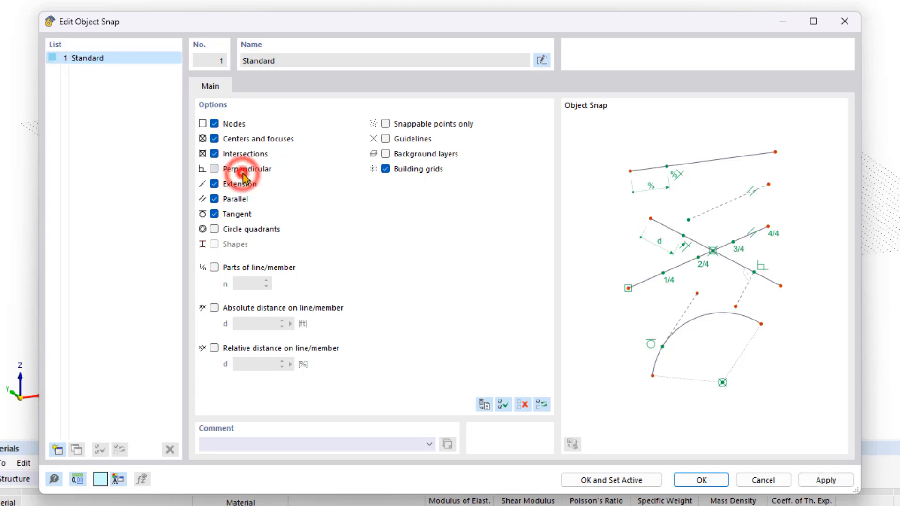
left_click(241, 159)
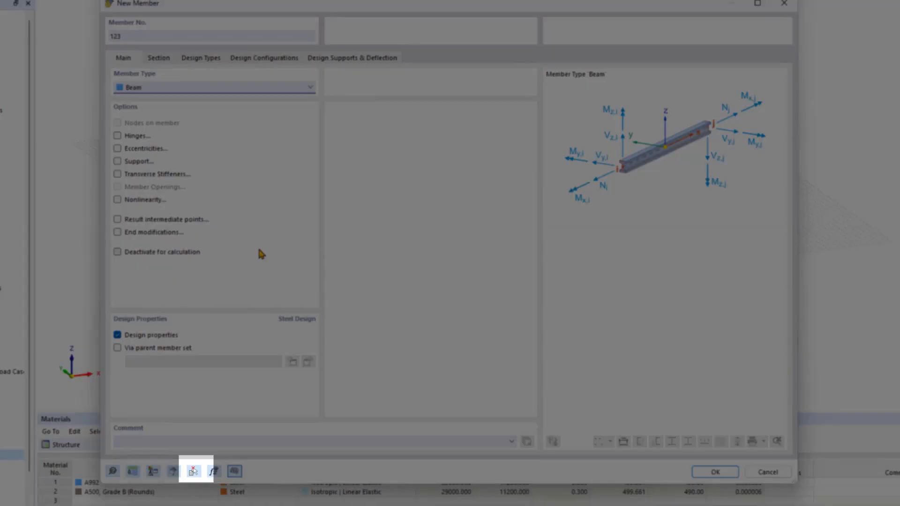
- Set up a new member by adopting the properties of an existing Round HSS 6.625x0.312 truss member
left_click(198, 472)
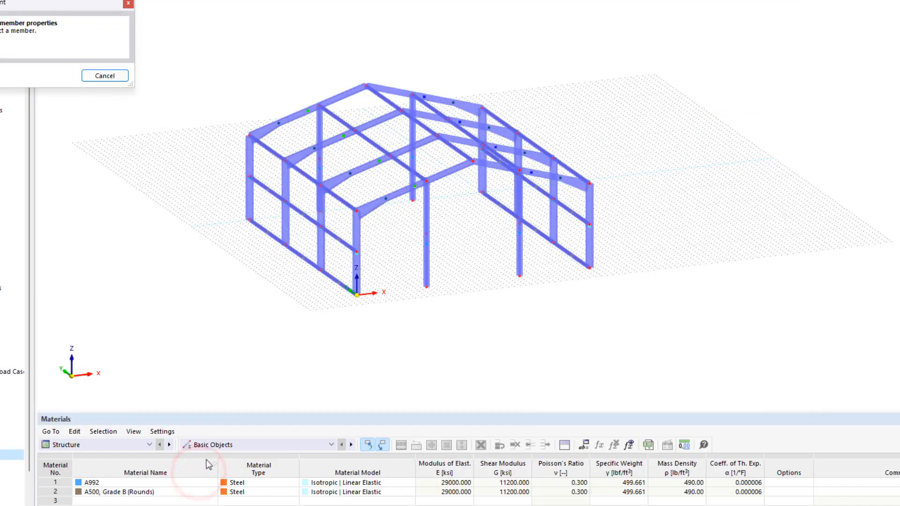
left_click(333, 239)
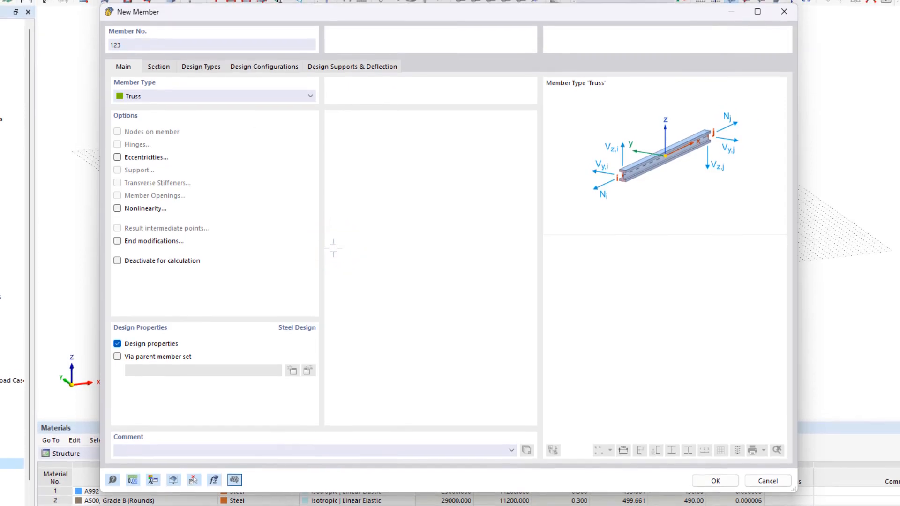
left_click(164, 67)
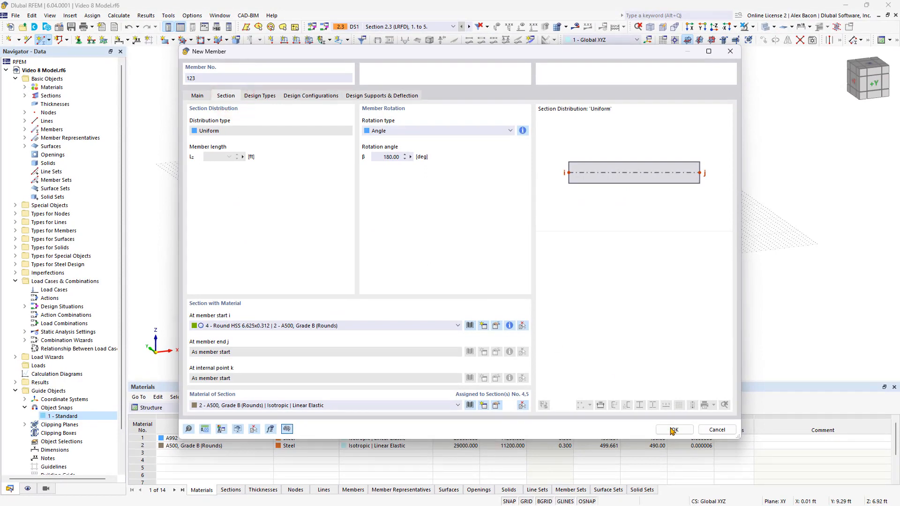
left_click(673, 430)
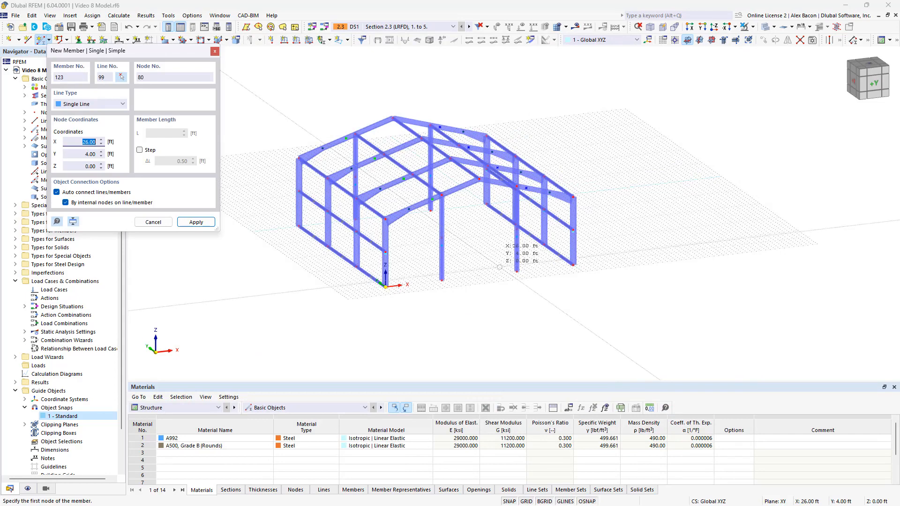
- Draw two mid-height horizontal members on the front end frame, each connecting a corner column to its neighbouring interior column
left_click(871, 87)
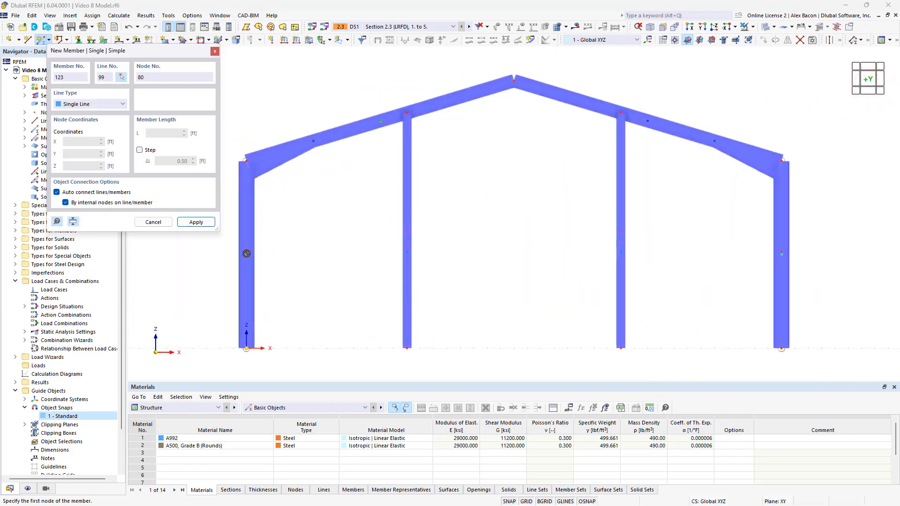
left_click(246, 252)
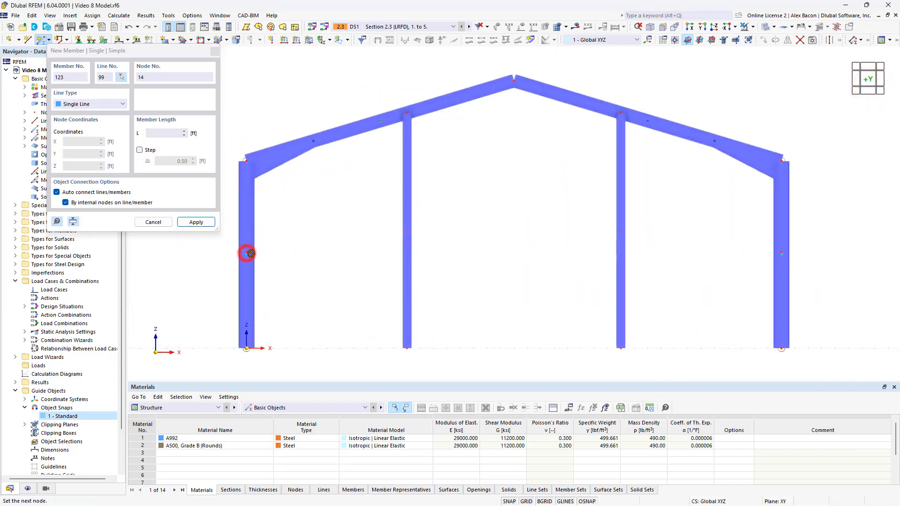
left_click(407, 252)
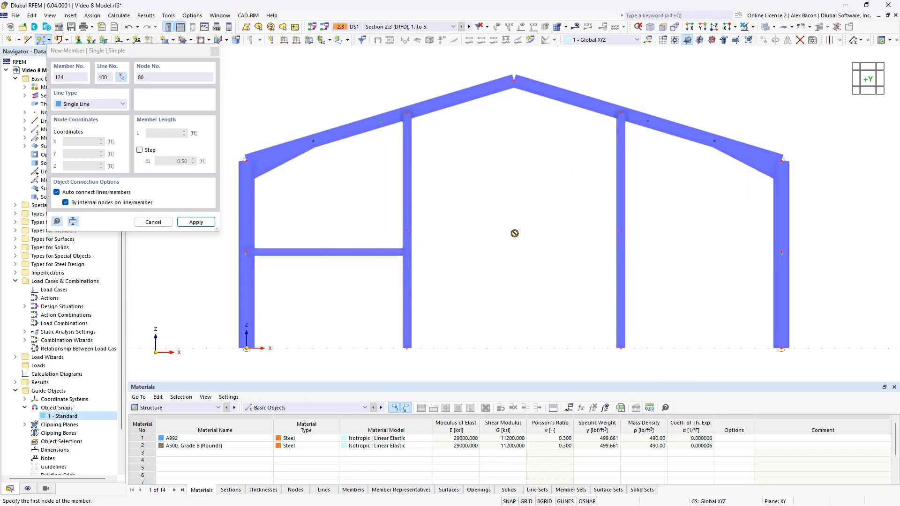
left_click(621, 253)
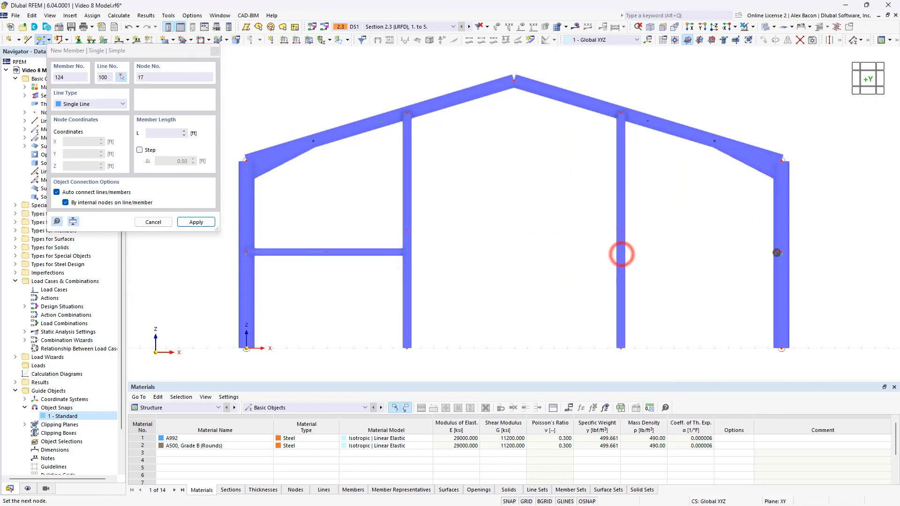
left_click(781, 252)
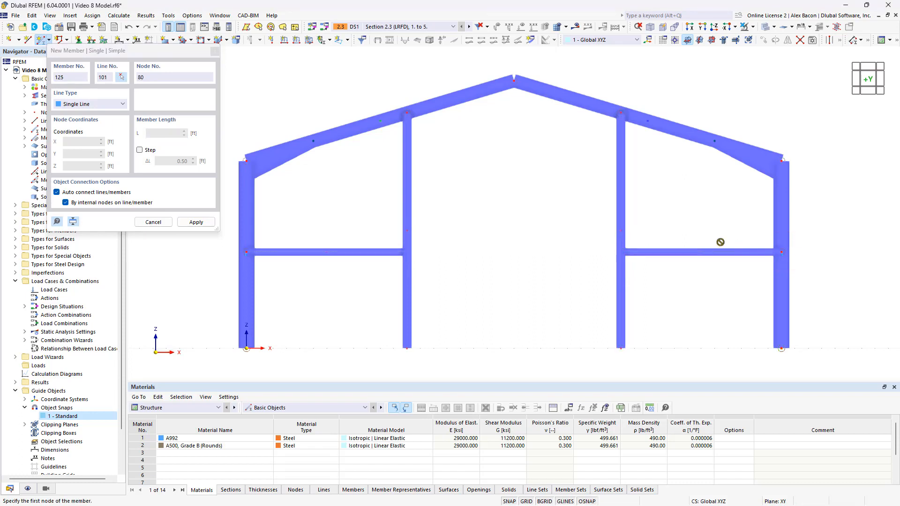
- Draw two 12 ft horizontal members at the 14 ft eave level, each connecting a front corner column perpendicularly to its interior column
left_click(246, 160)
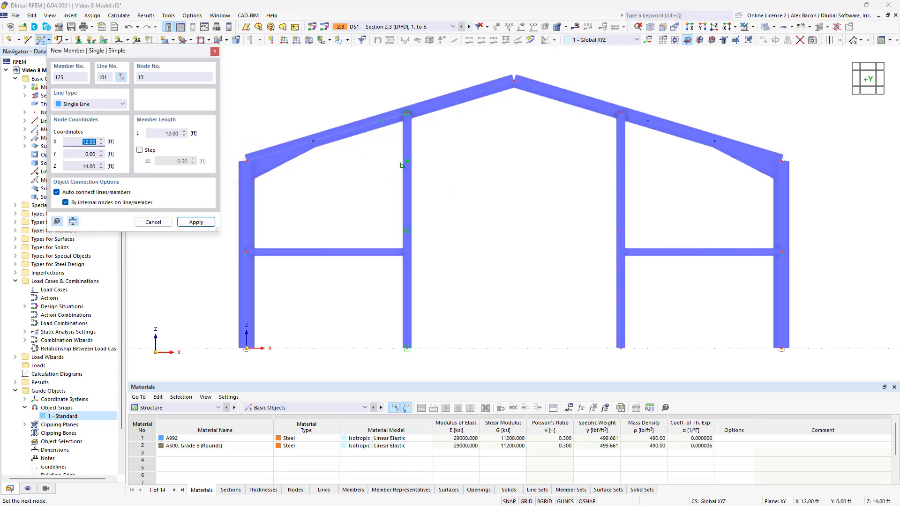
left_click(407, 160)
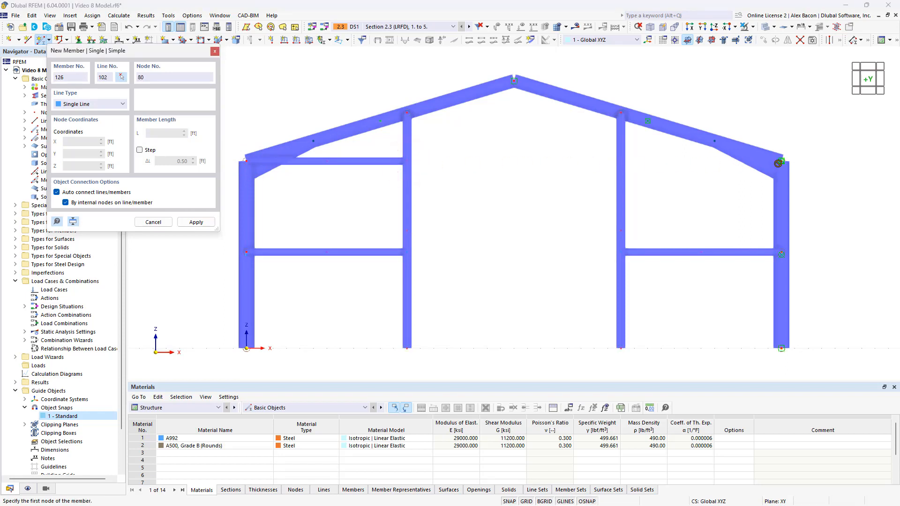
left_click(778, 163)
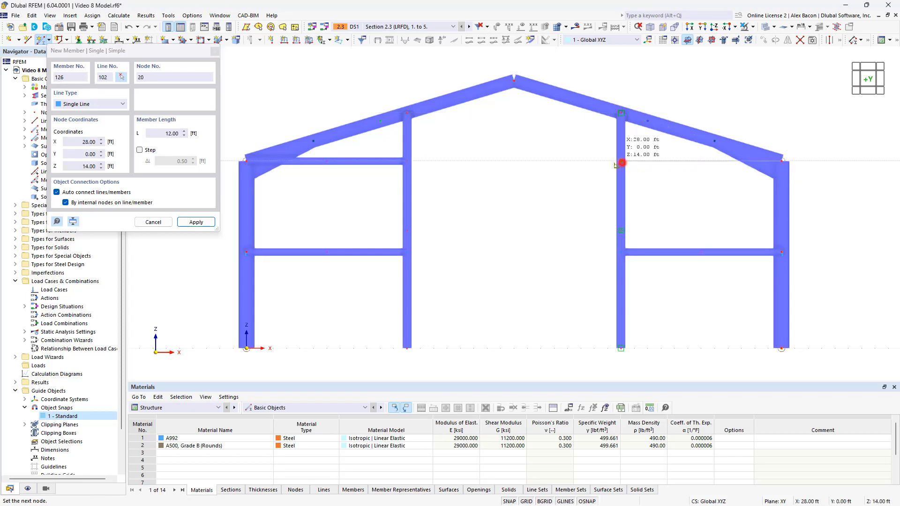
left_click(621, 162)
key("Escape")
scroll(517, 167, "up", 4)
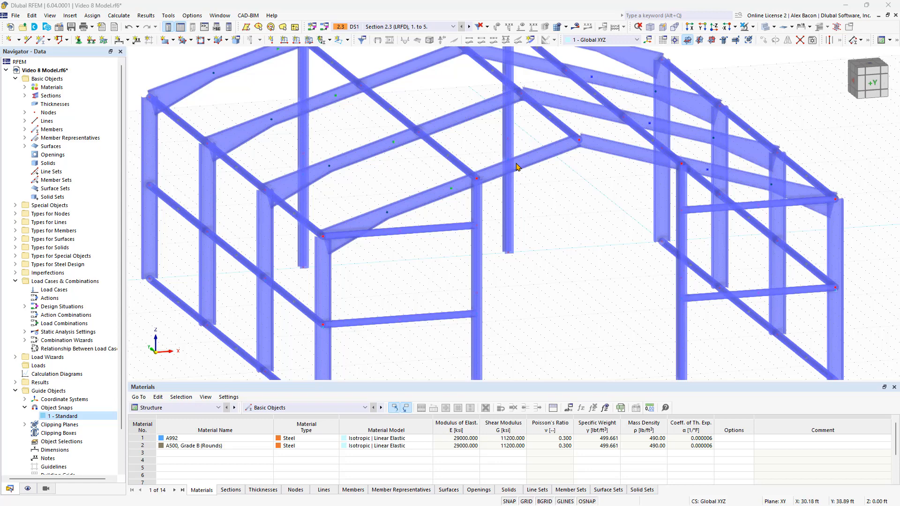
- Change the node at X 12 ft, Z 14 ft on the front interior column to the On Member node type
left_click(872, 83)
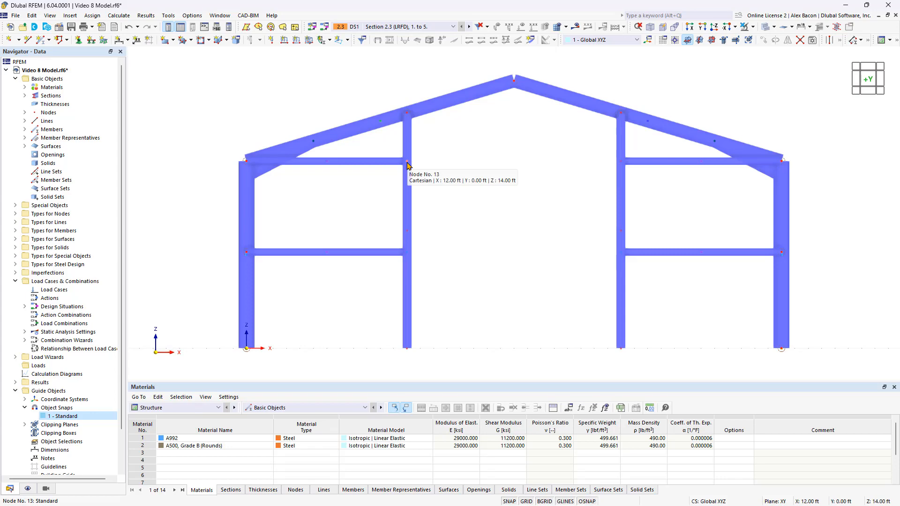
double_click(407, 163)
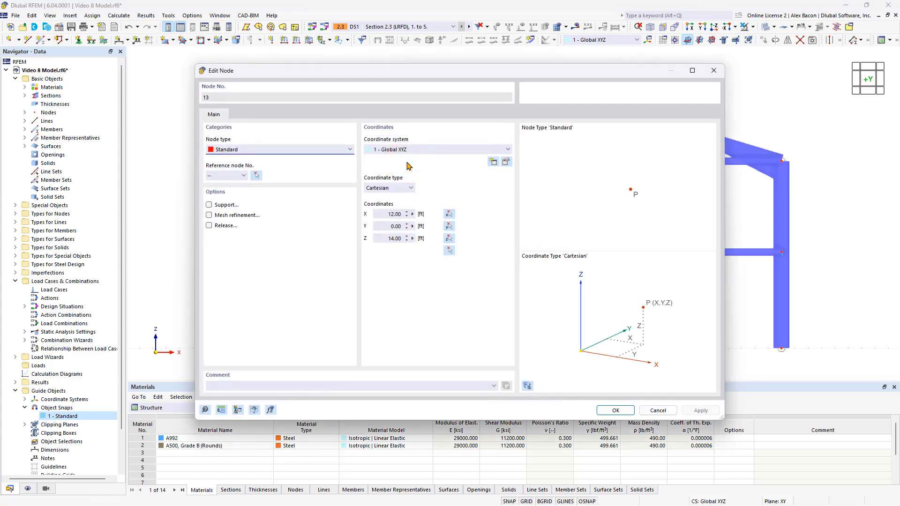
left_click(298, 150)
left_click(298, 149)
left_click(298, 149)
left_click(282, 189)
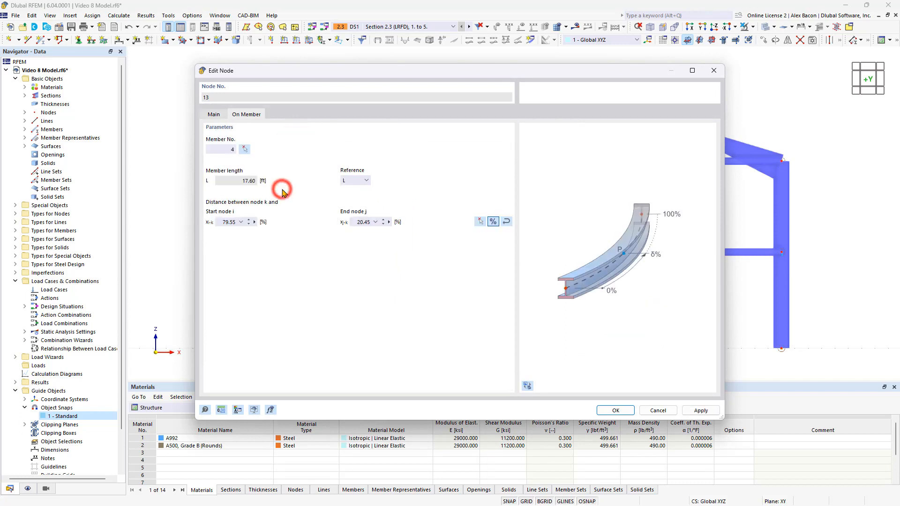
key("Return")
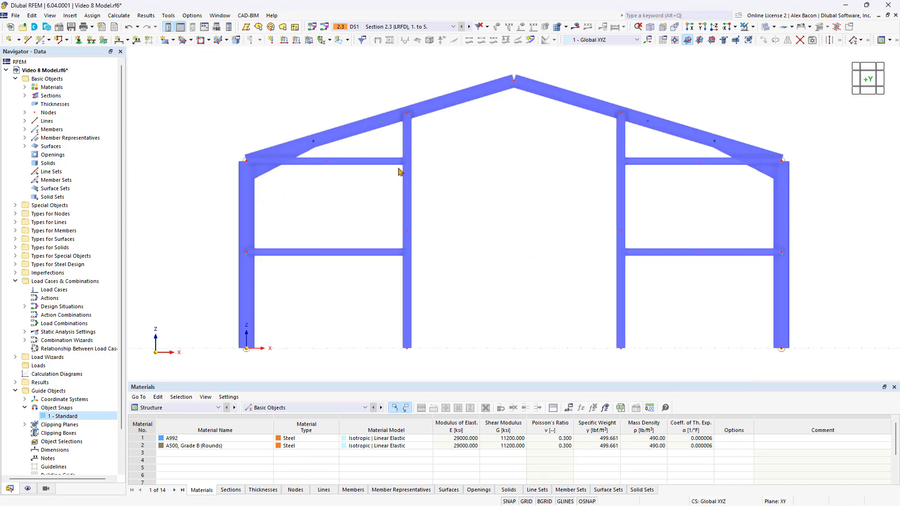
- Copy the four horizontal members of the front end frame to the rear end frame
left_click(672, 153)
left_click_drag(673, 142, 673, 281)
left_click(868, 87)
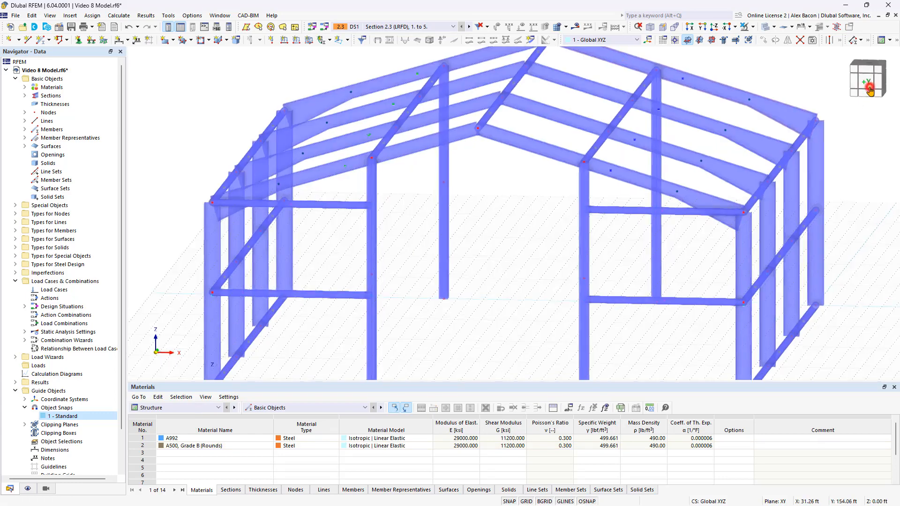
left_click_drag(687, 150, 666, 292)
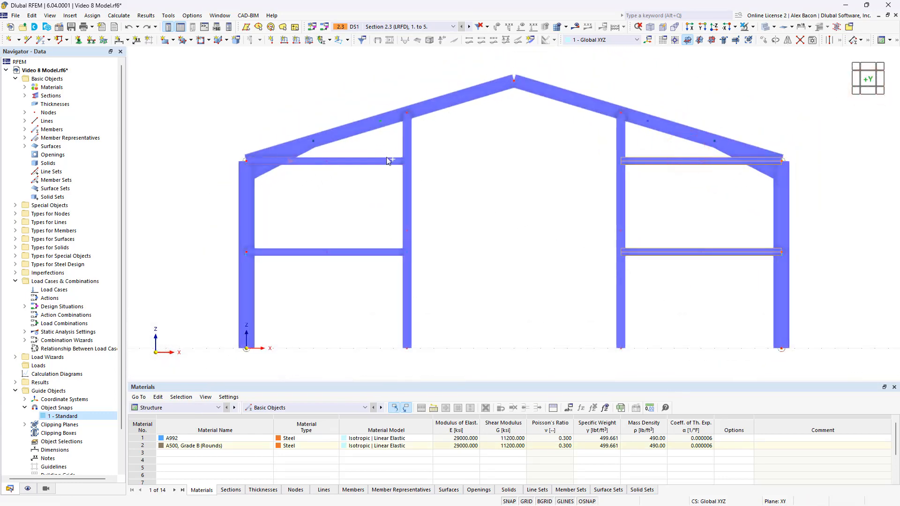
left_click_drag(369, 147, 354, 275)
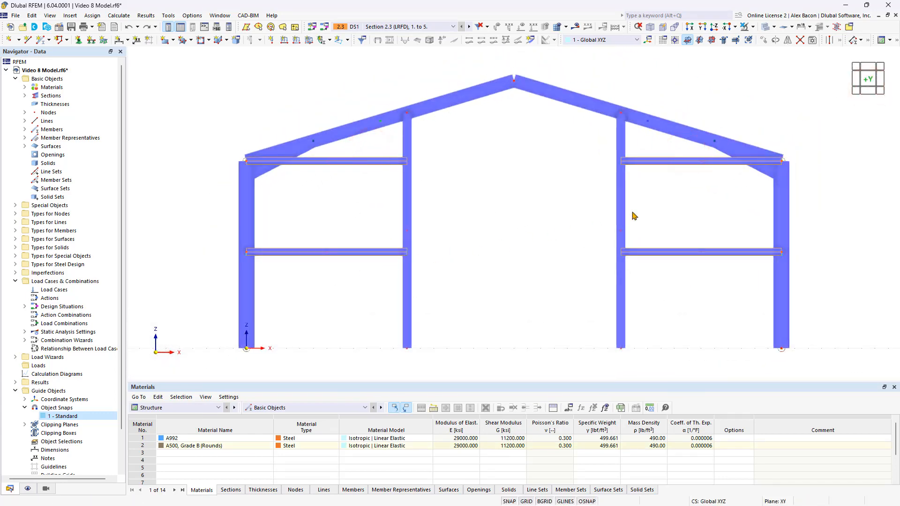
middle_click_drag(718, 193, 695, 236, "ctrl")
scroll(680, 221, "down", 5)
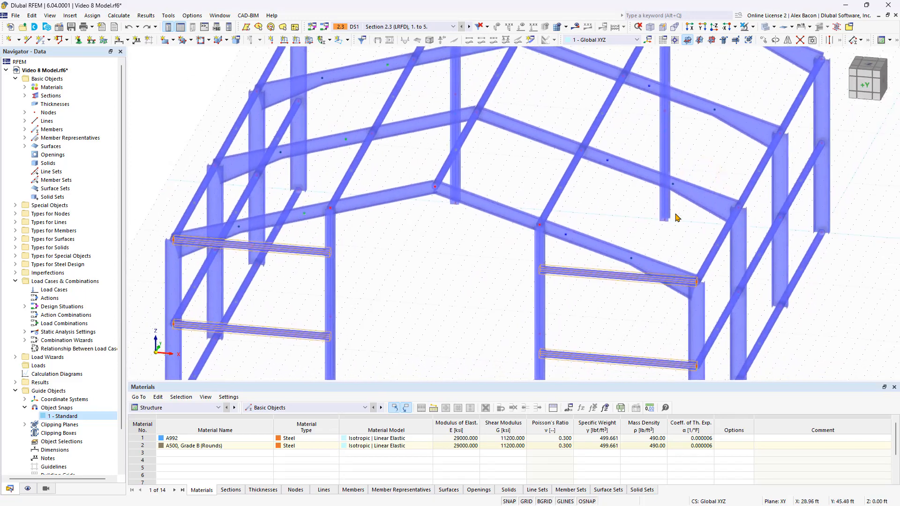
left_click_drag(655, 311, 776, 162)
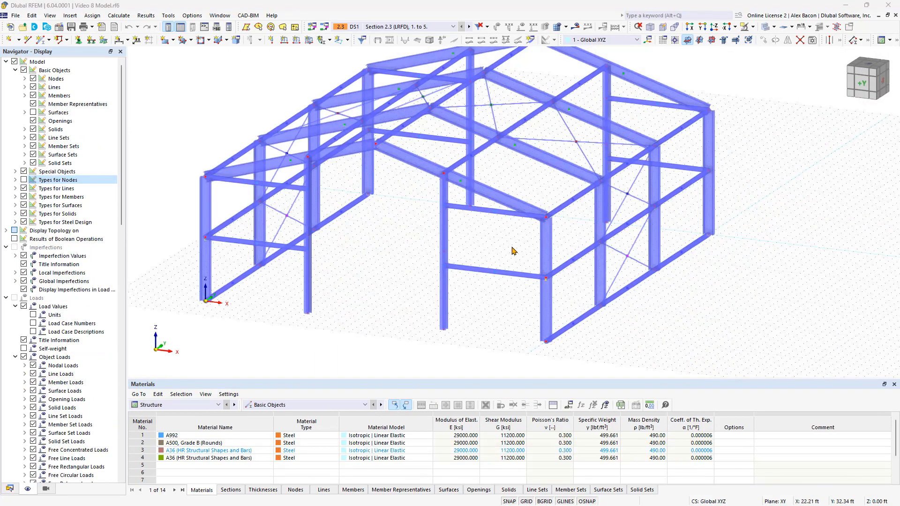
- Change the two eave-level nodes on the rear frame's interior columns to the On Member node type
mouse_move(587, 197)
middle_mouse_down("ctrl")
mouse_move(596, 185)
mouse_move(574, 196)
middle_mouse_up("ctrl")
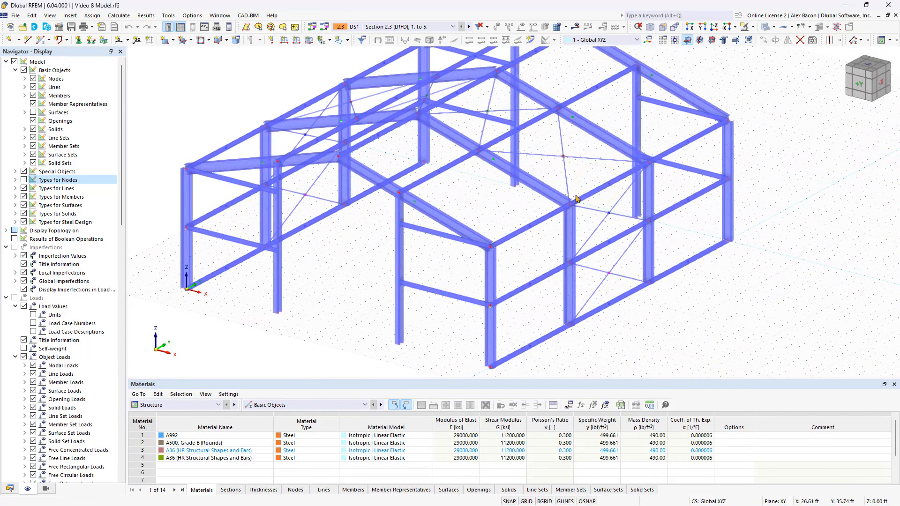
left_click(515, 66)
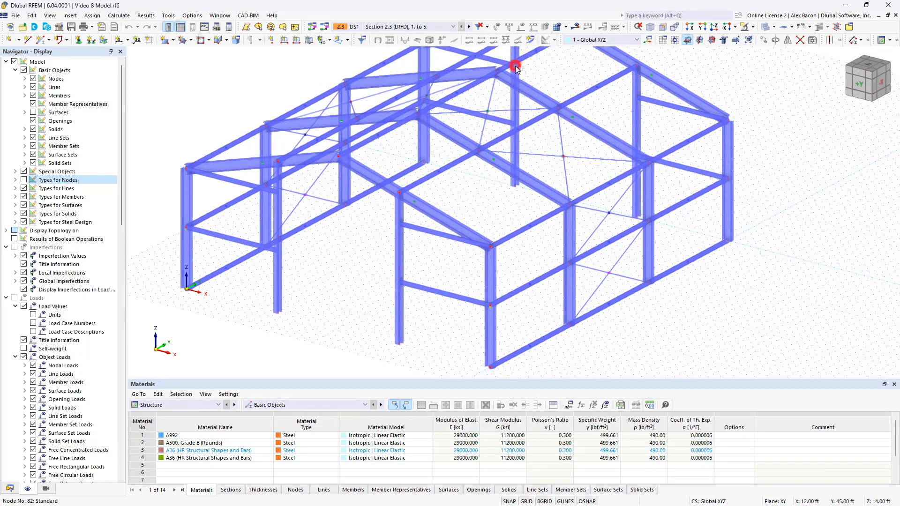
double_click(636, 98)
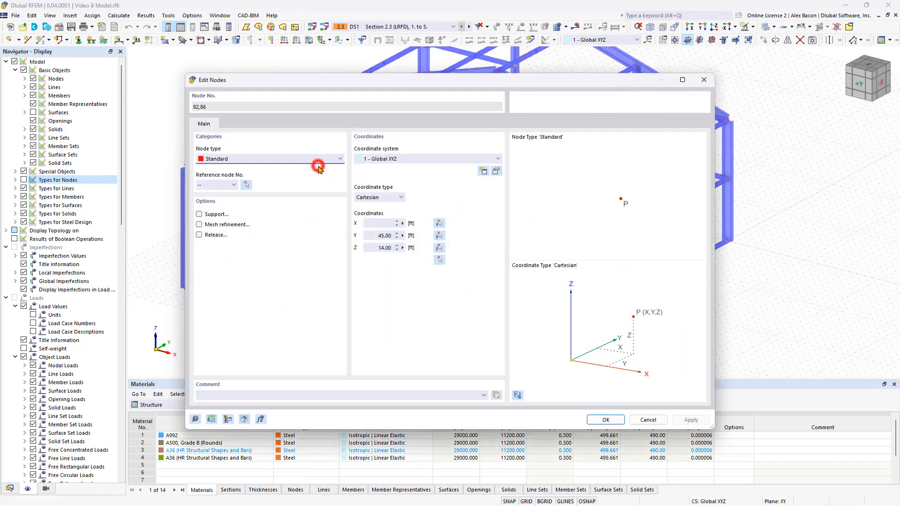
left_click(318, 167)
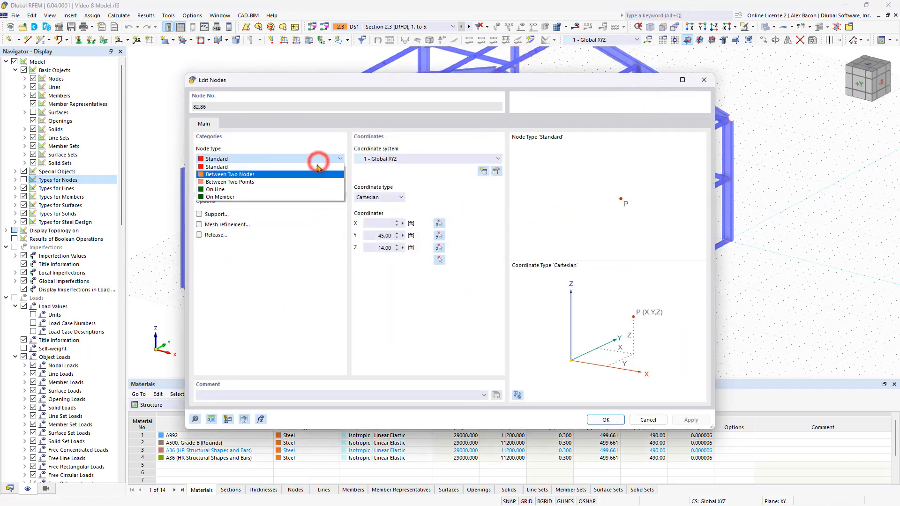
left_click(295, 197)
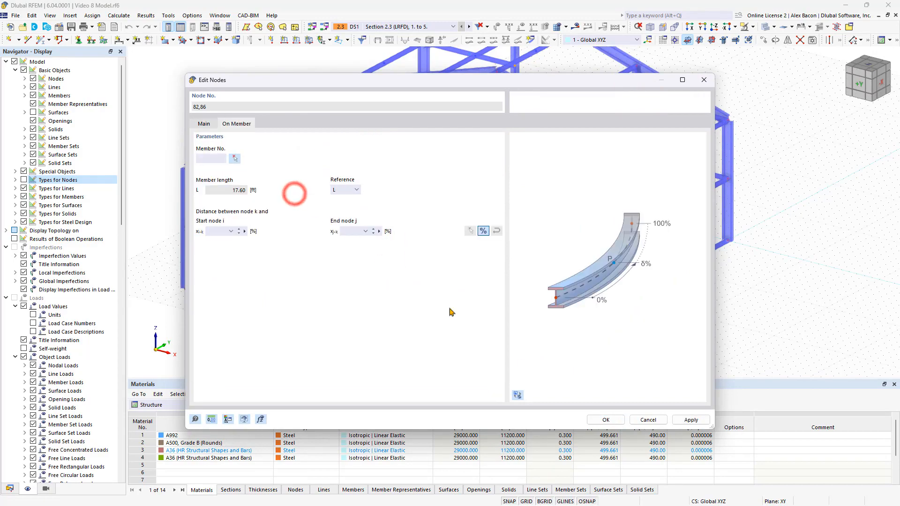
left_click(605, 420)
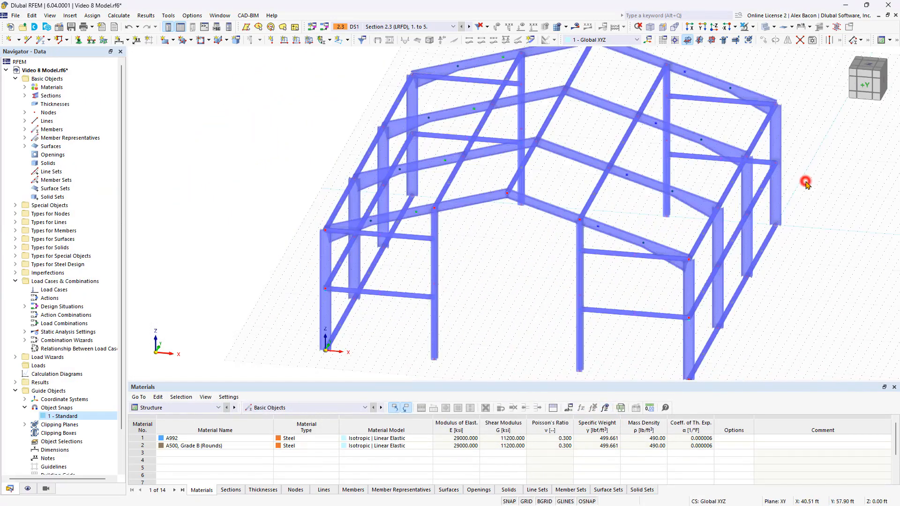
left_click(806, 184)
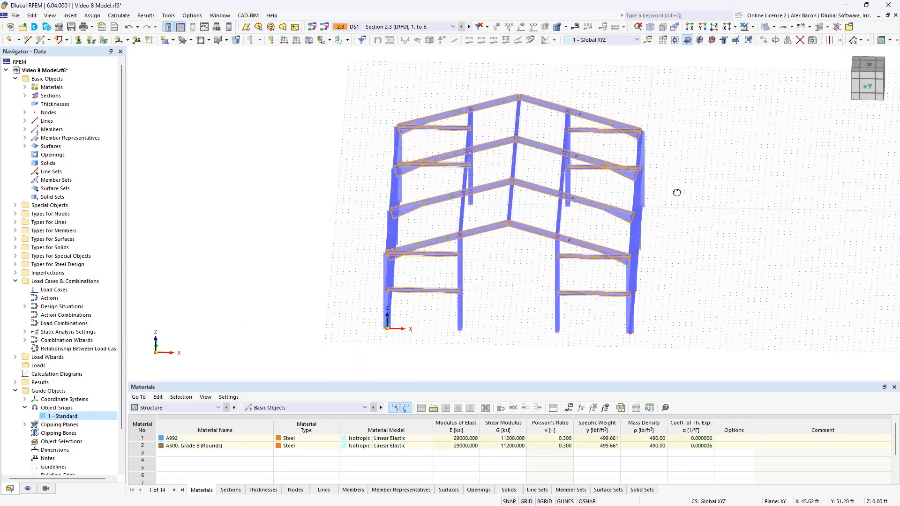
- Set the section distribution of all eight rafters to Uniform, picking them in top view
left_click(869, 67)
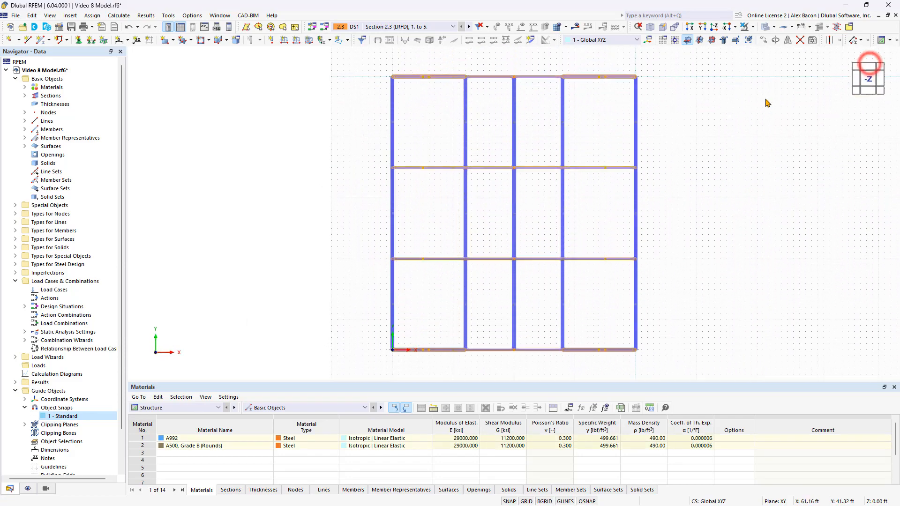
left_click(762, 96)
left_click_drag(543, 71, 538, 361)
left_click_drag(500, 129, 487, 363)
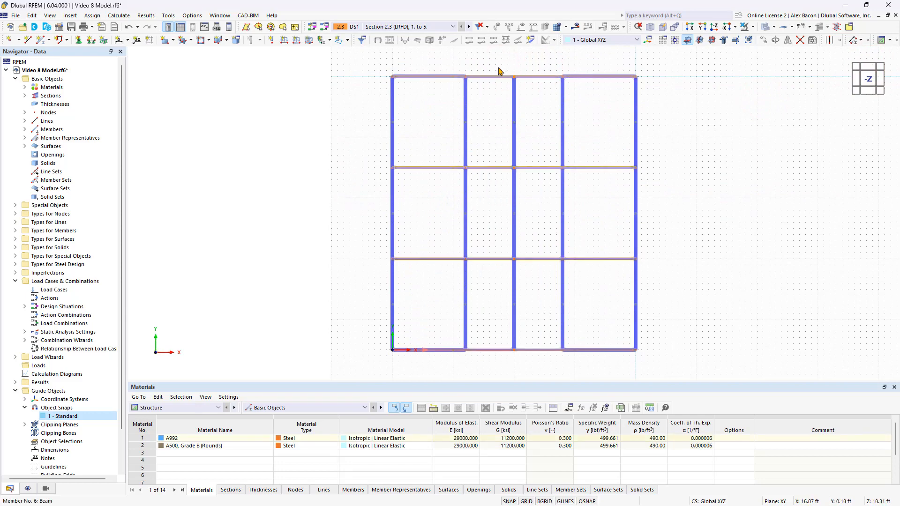
left_click(490, 350)
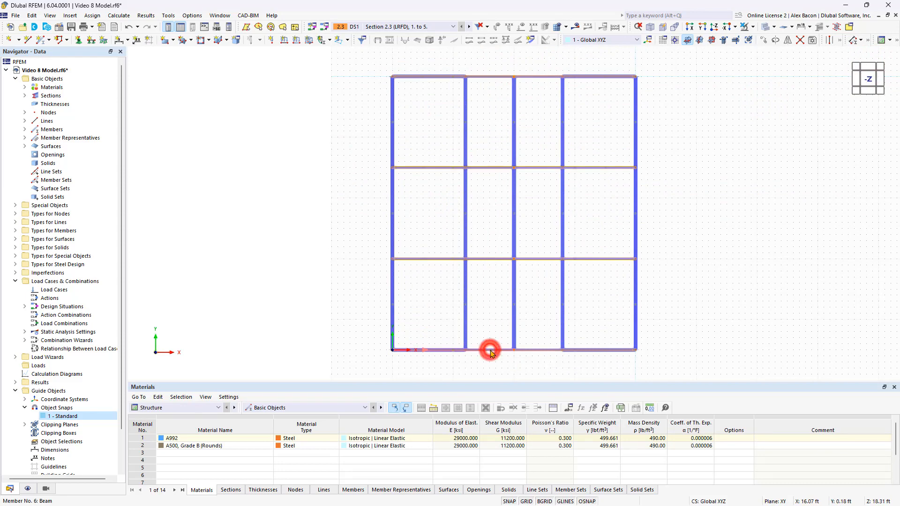
double_click(490, 351)
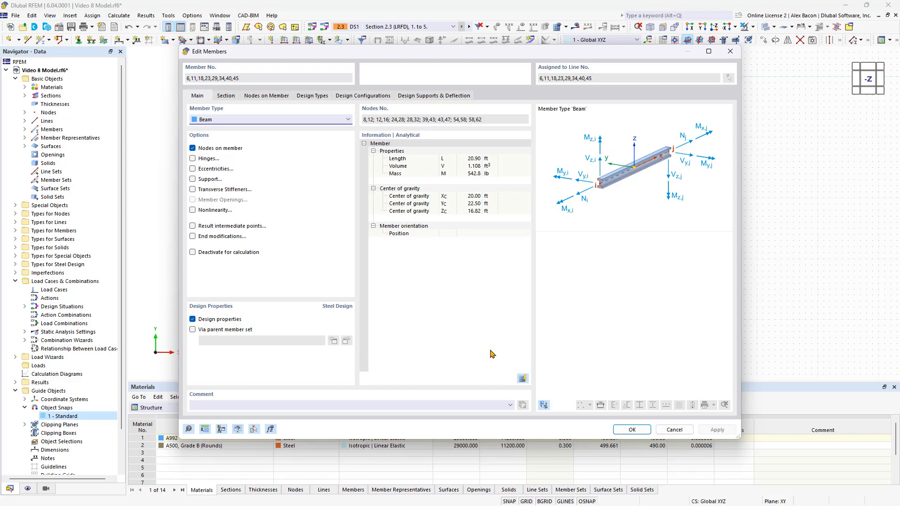
left_click(226, 95)
left_click(303, 130)
left_click(265, 147)
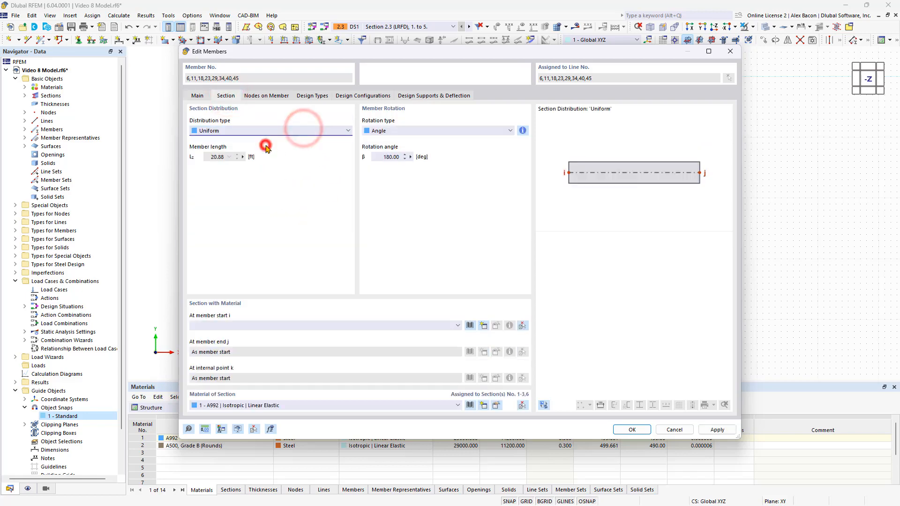
- Assign the AISC 15 section W 14x38 to the eight rafters
left_click(469, 326)
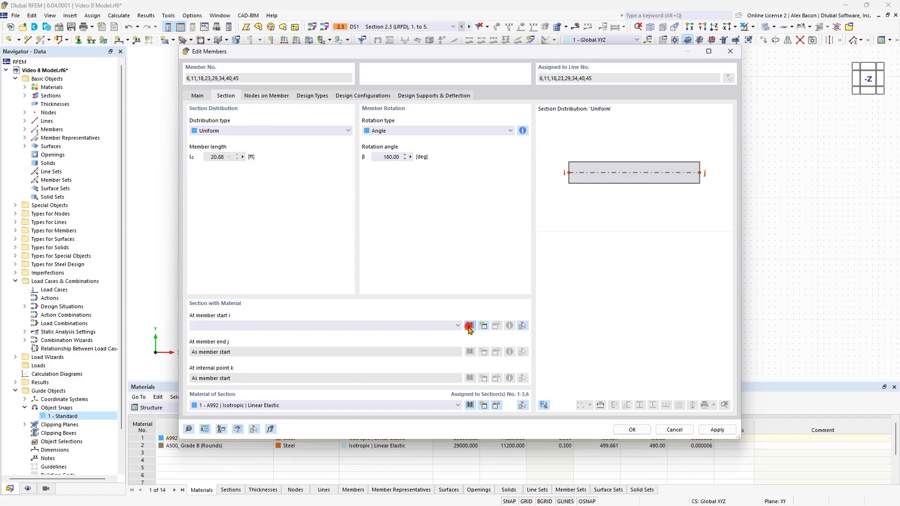
left_click(263, 108)
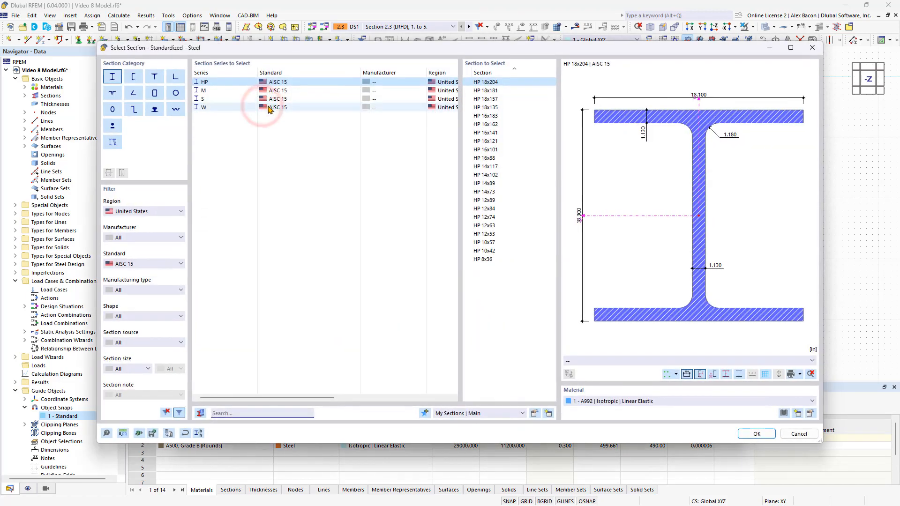
left_click(263, 108)
scroll(480, 212, "down", 20)
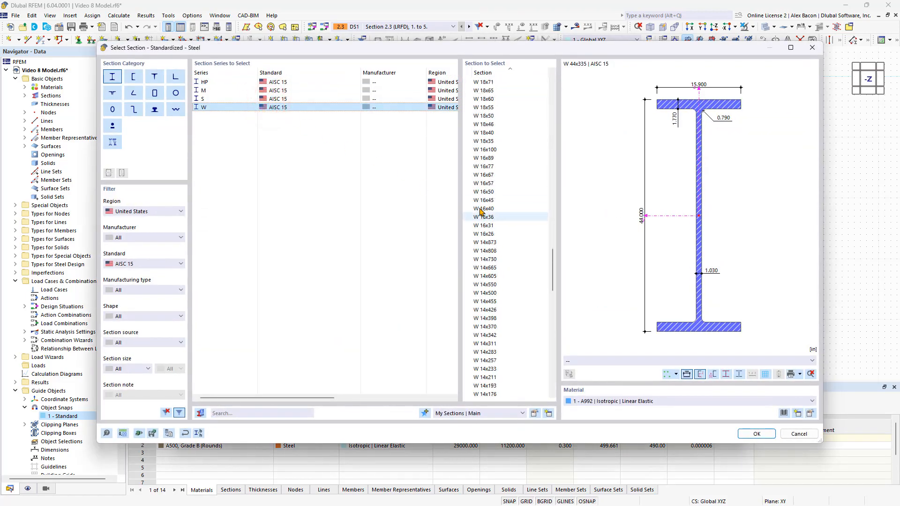
scroll(480, 212, "up", 9)
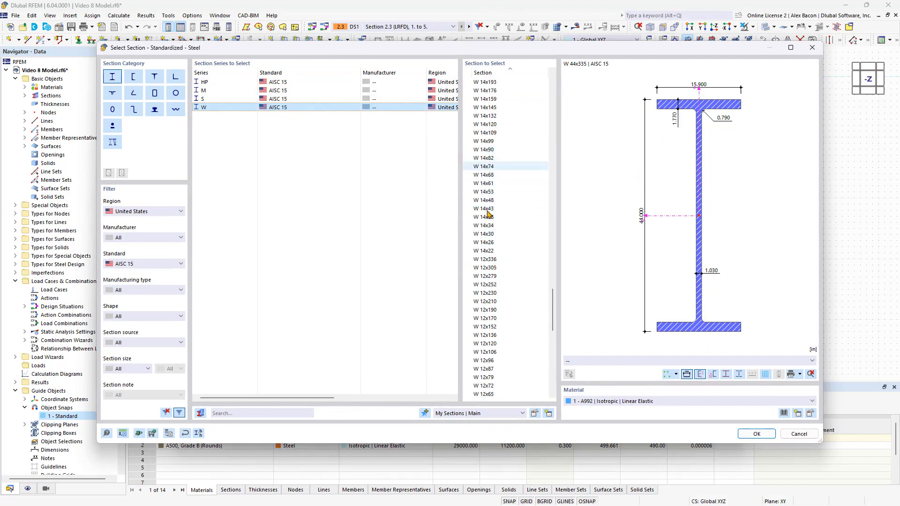
left_click(506, 217)
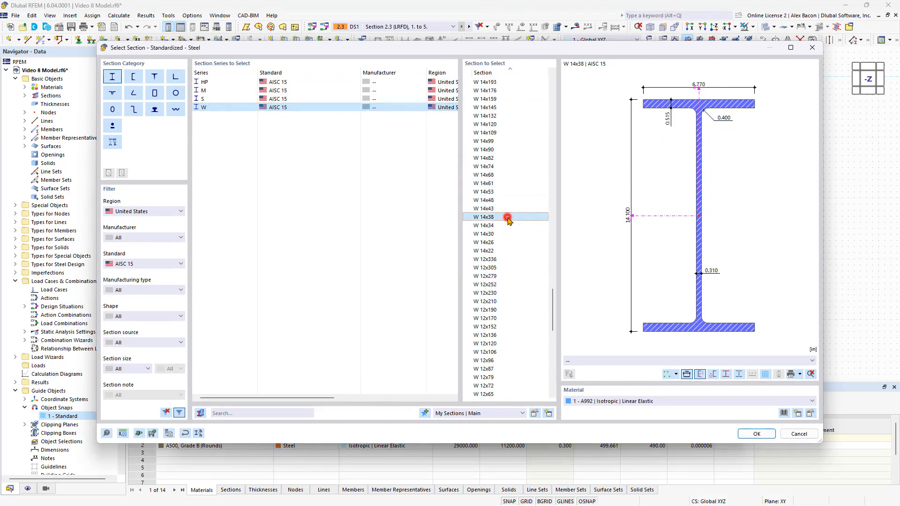
left_click(756, 433)
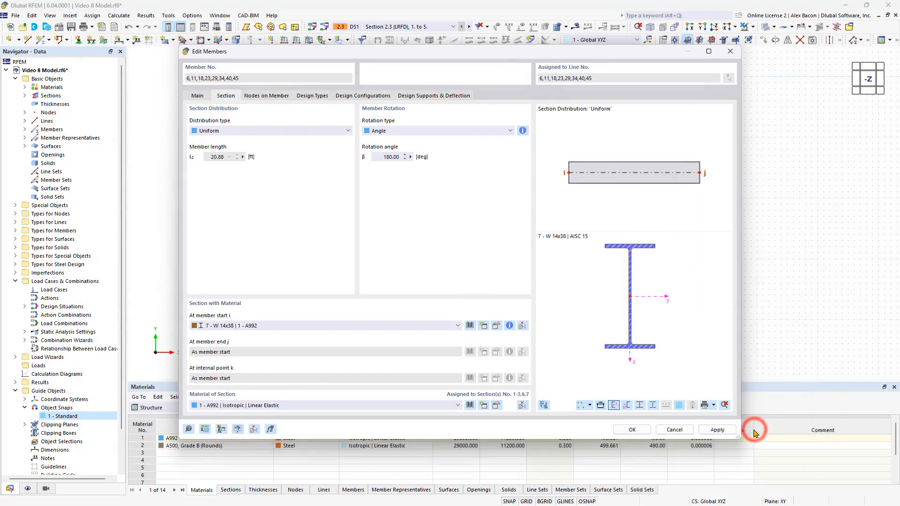
left_click(632, 429)
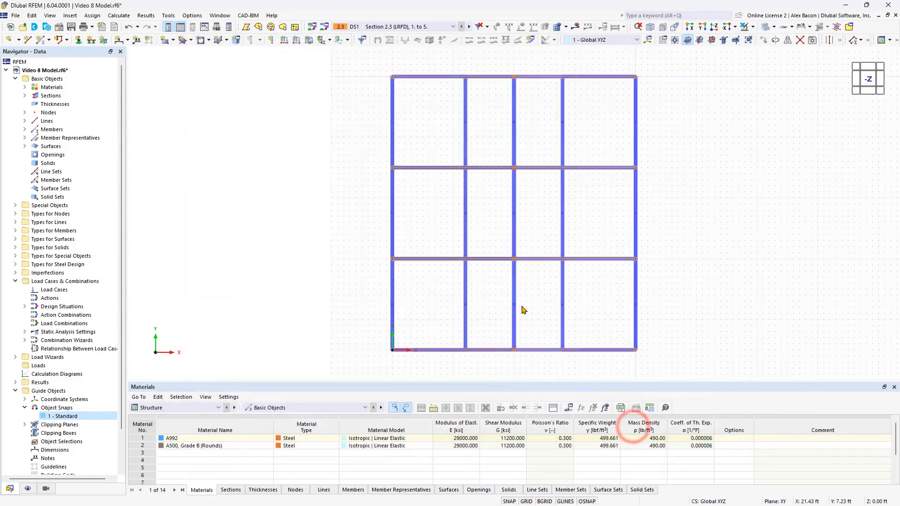
middle_click_drag(534, 297, 509, 149, "ctrl")
right_click(510, 149)
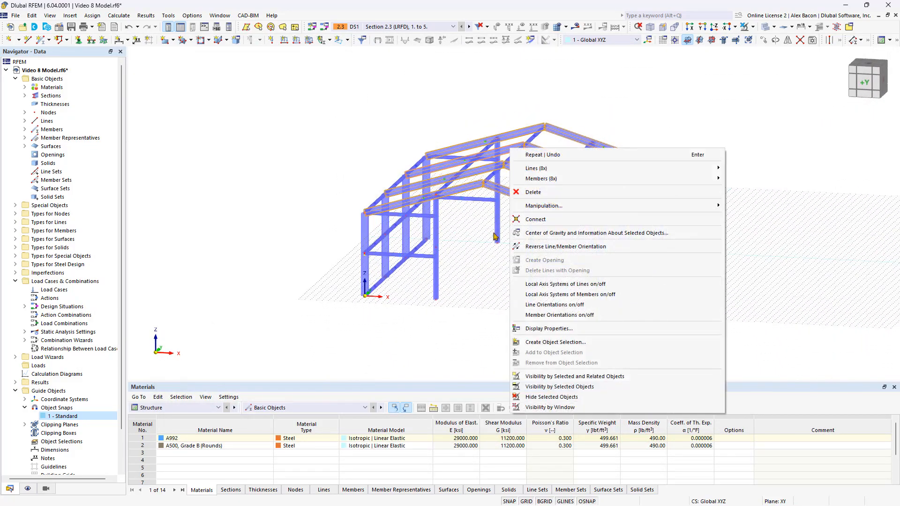
left_click(488, 251)
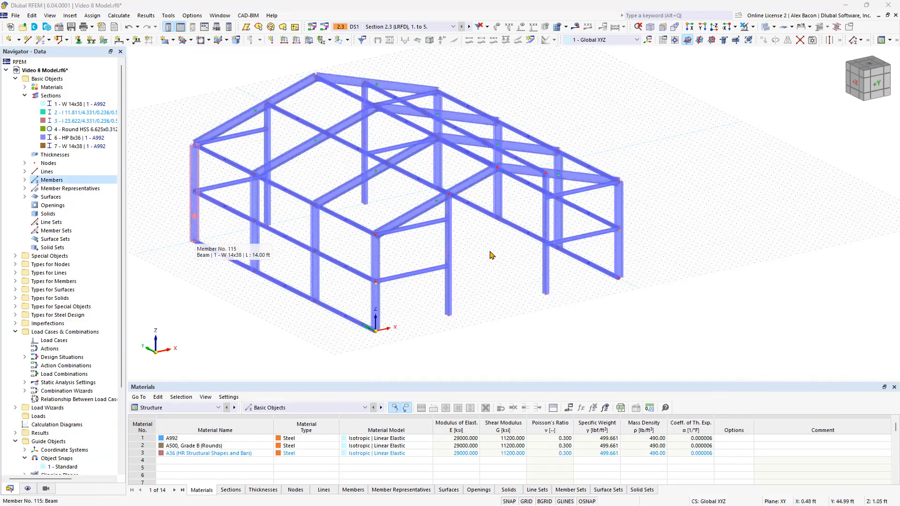
- Start a new single member and set its member type to Tension
left_click(42, 43)
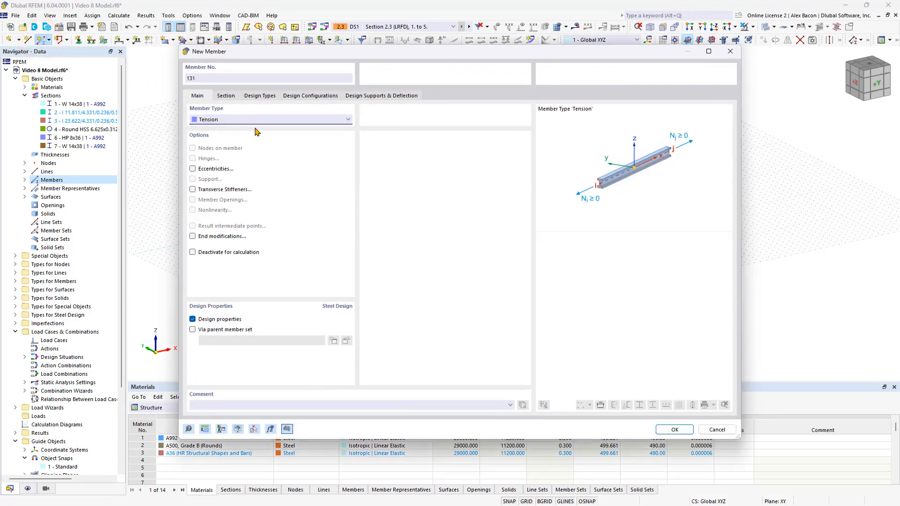
left_click(230, 119)
left_click(215, 165)
- Create a parametric round bar section with a 0.75 in diameter for the tension member
left_click(228, 97)
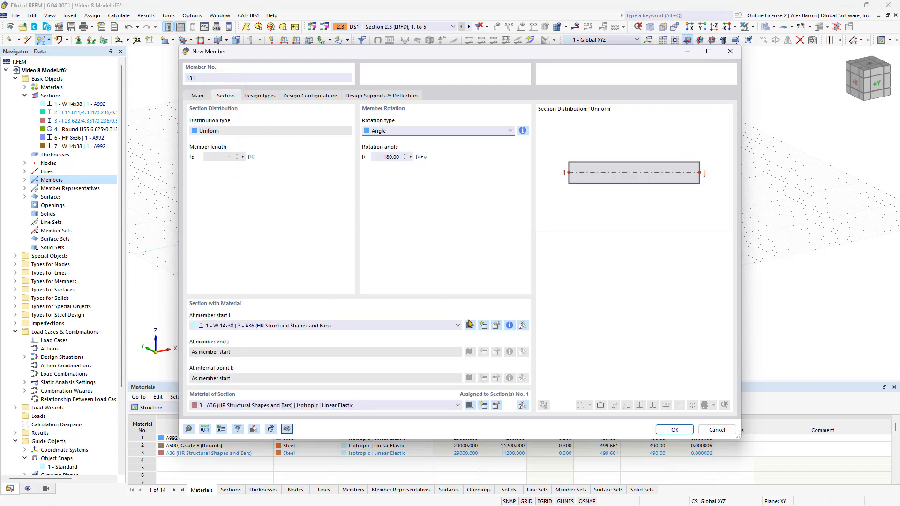
left_click(470, 325)
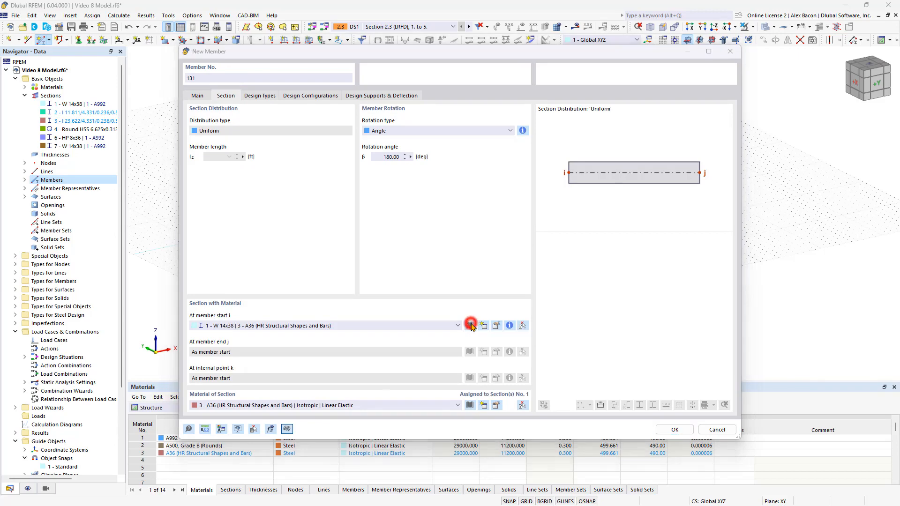
left_click(418, 353)
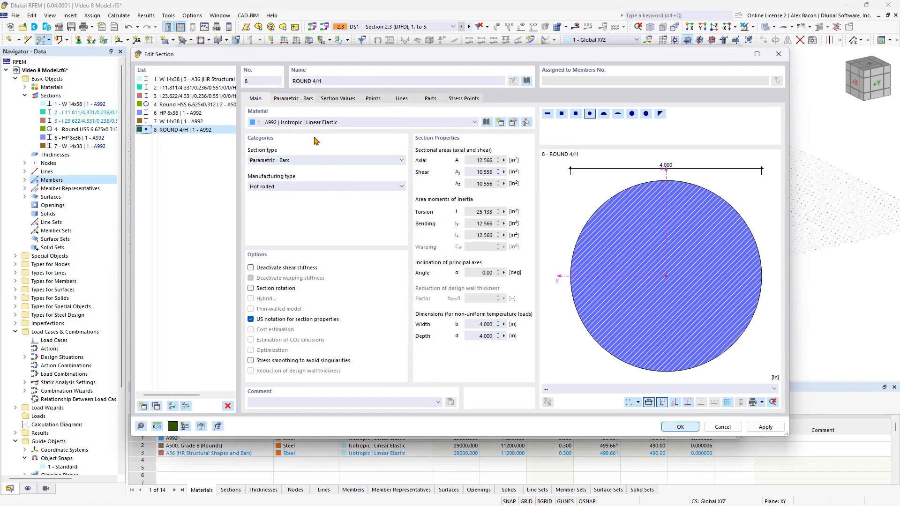
left_click(296, 101)
type("0.75")
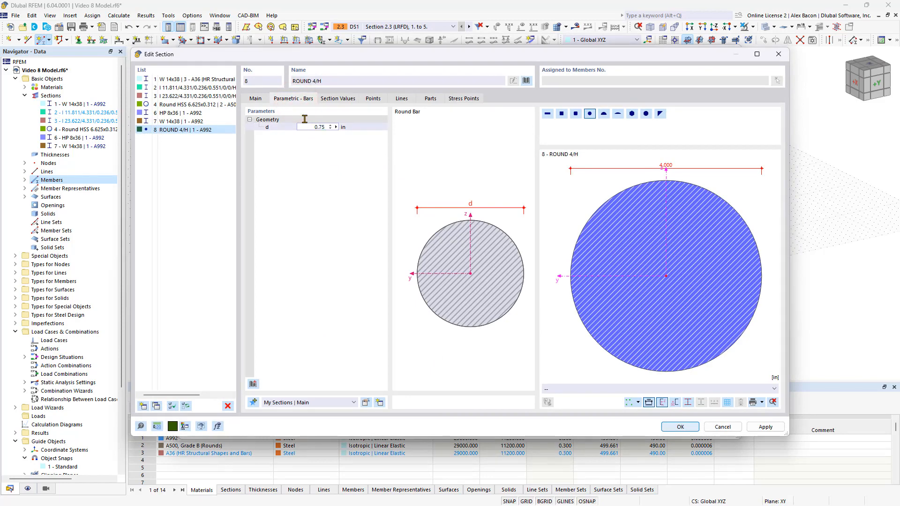
- Assign A36 (HR Structural Shapes and Bars) steel to the round bar section and accept the member settings
left_click(256, 99)
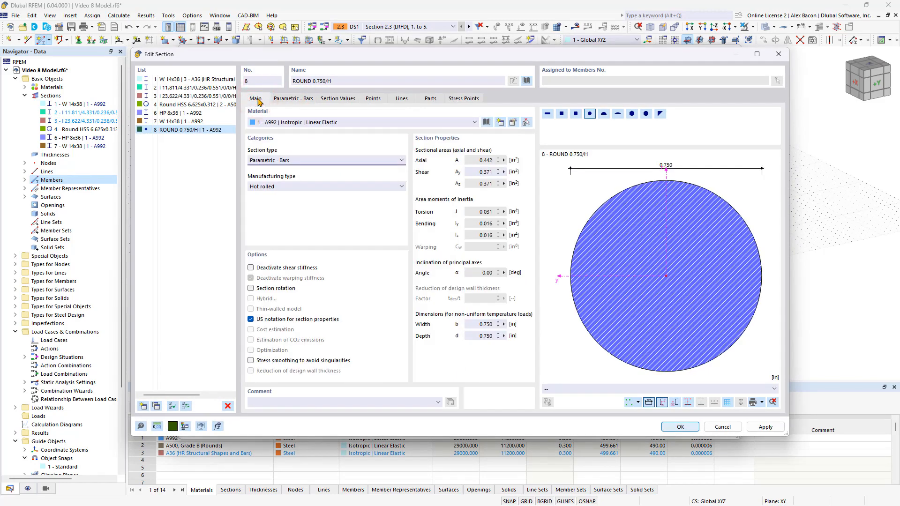
left_click(486, 120)
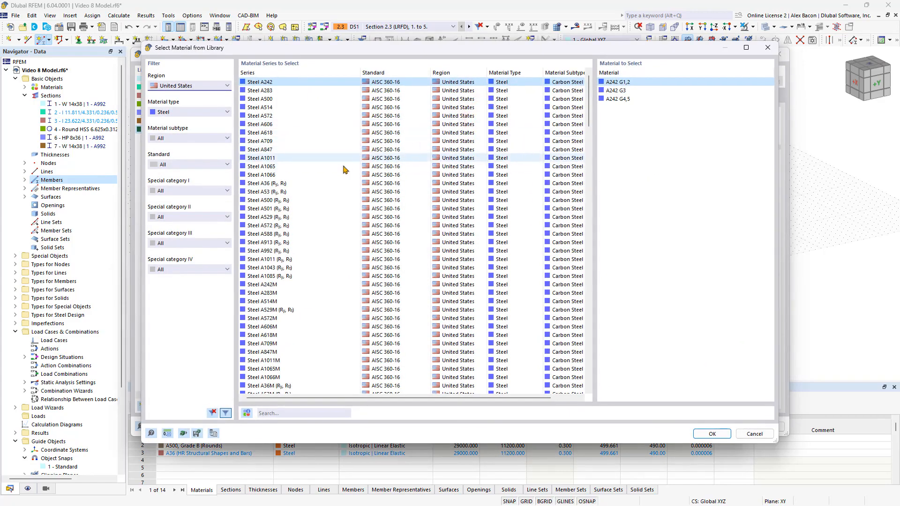
left_click(291, 182)
left_click(710, 433)
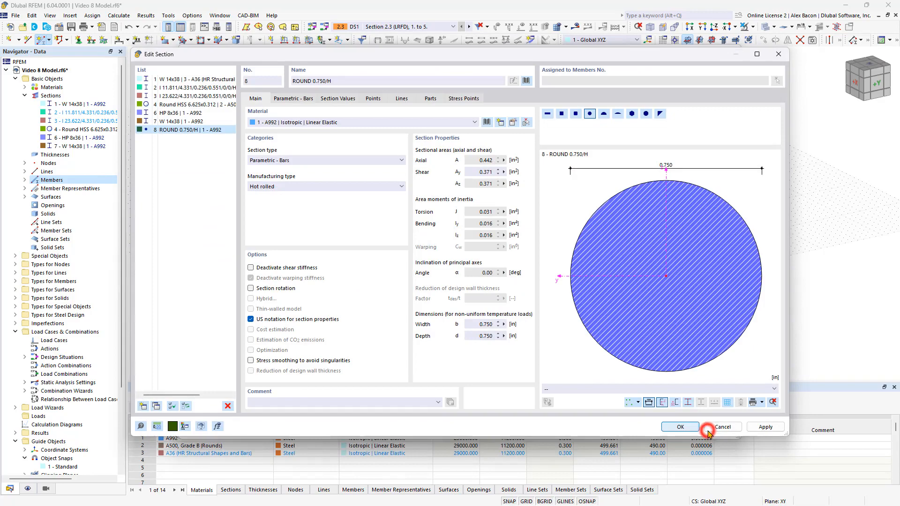
left_click(679, 427)
left_click(675, 430)
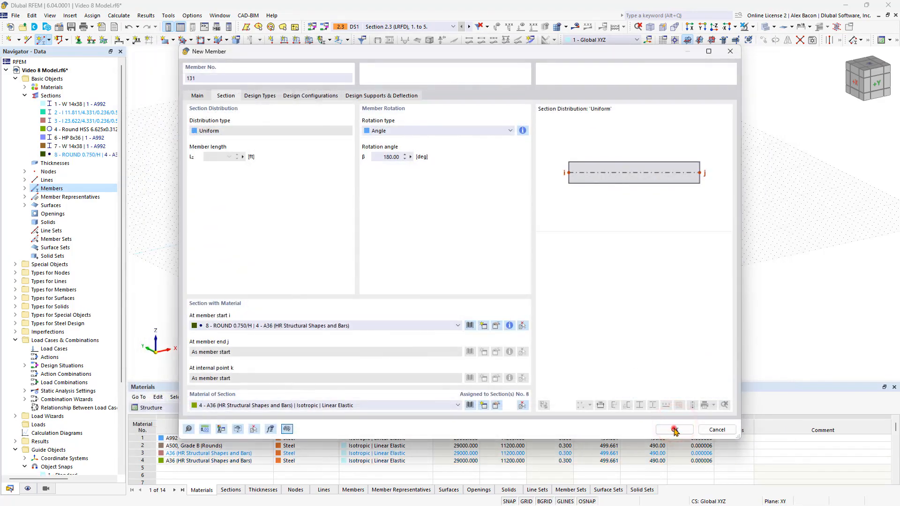
- Draw two crossing rods in the lower panel of the X 0 side wall, between Y 15 and 30 ft, up to Z 7.20 ft
middle_click_drag(336, 291, 447, 282)
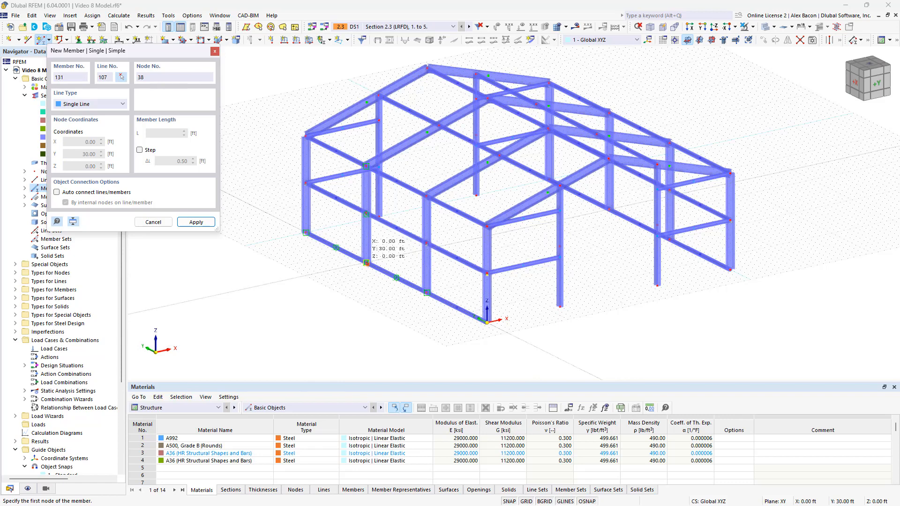
left_click(366, 263)
left_click(426, 243)
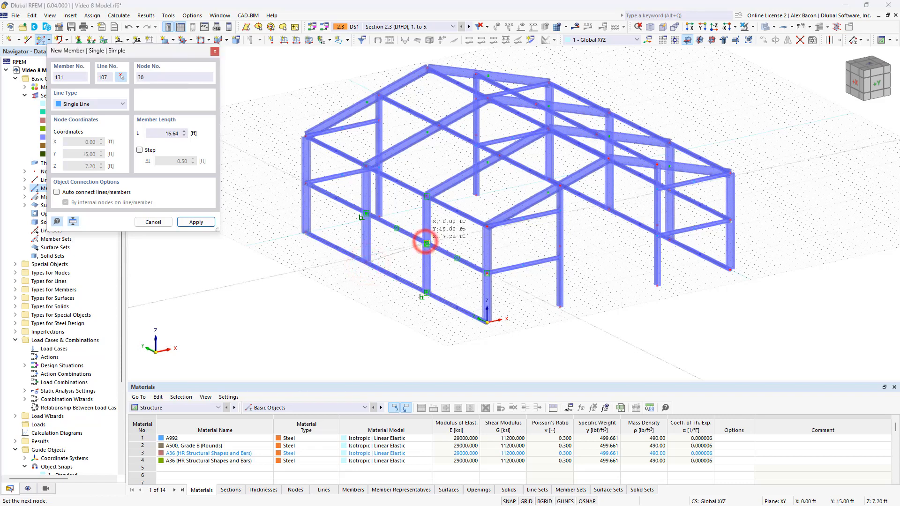
left_click(426, 291)
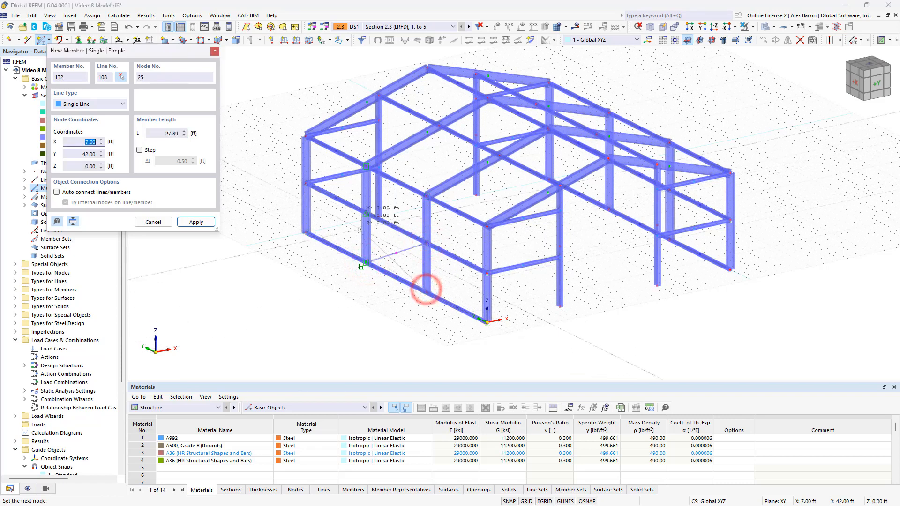
left_click(366, 212)
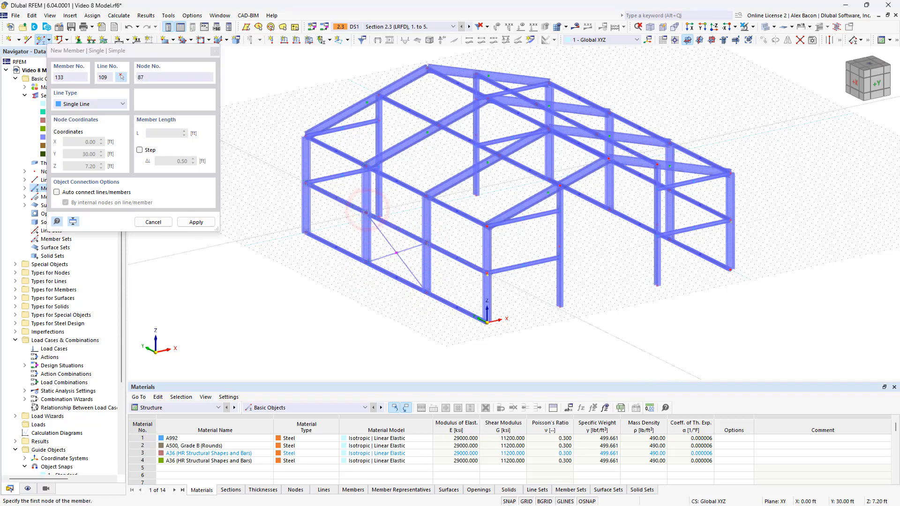
- Draw zigzag rods from (0, 30, 7.20) to (0, 15, 14), on to (12, 30, 17.60) ft, and to the ridge of the Y 15 ft frame
left_click(366, 212)
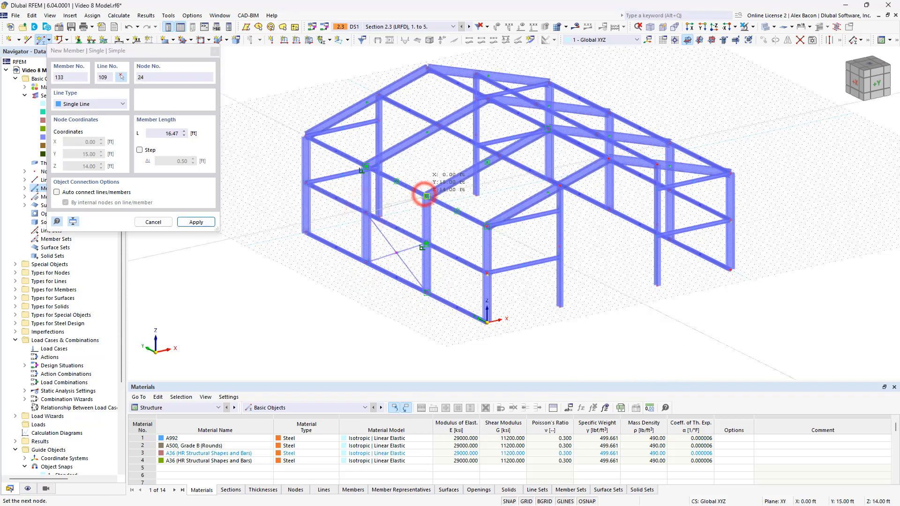
left_click(427, 196)
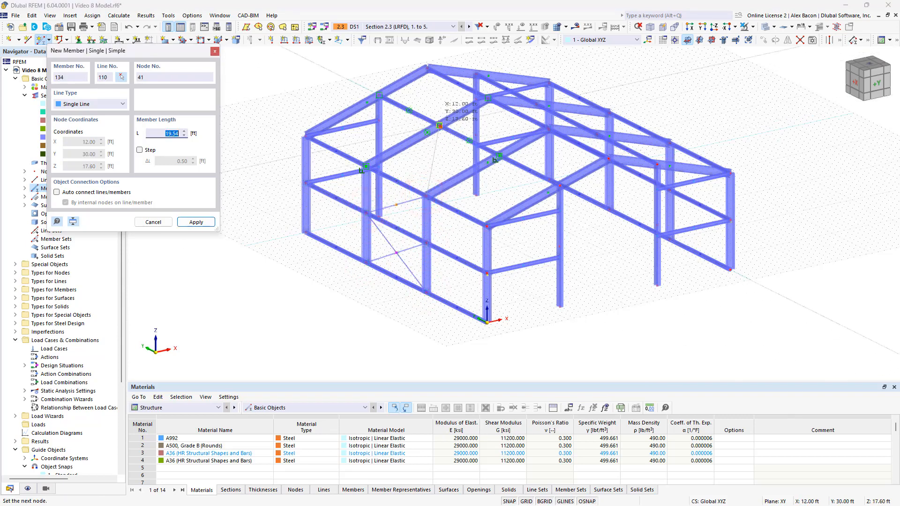
left_click(440, 125)
left_click(439, 125)
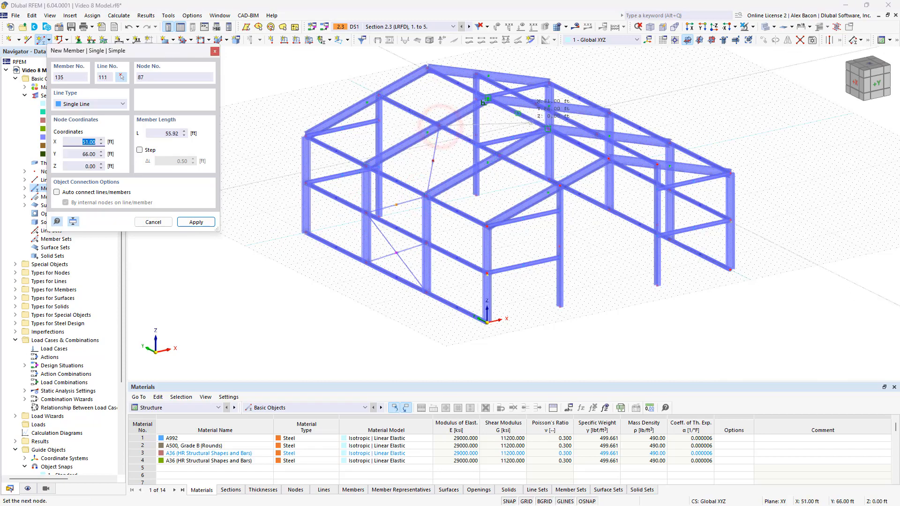
middle_click_drag(547, 103, 542, 136, "ctrl")
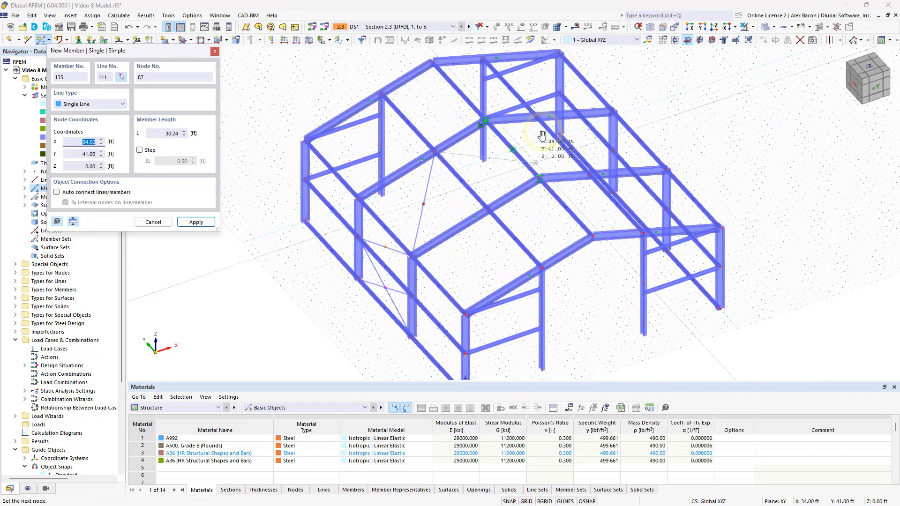
left_click(539, 179)
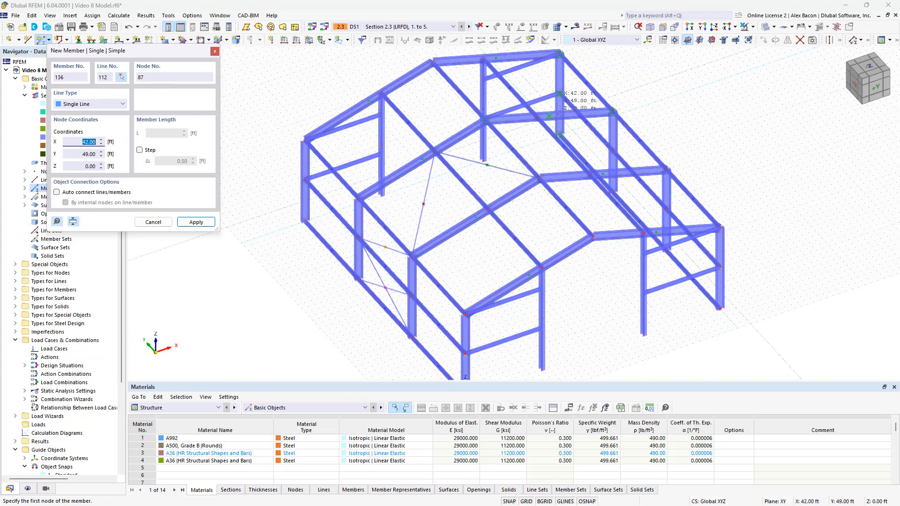
- Switch the model to wireframe display and draw the crossing rod in the upper wall panel from (0, 15, 7.20) to (0, 30, 14) ft
left_click(765, 28)
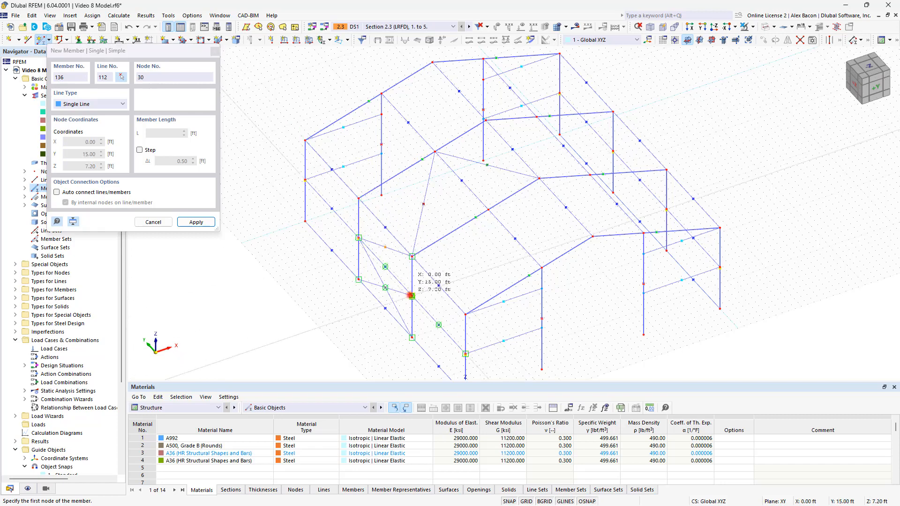
left_click(411, 295)
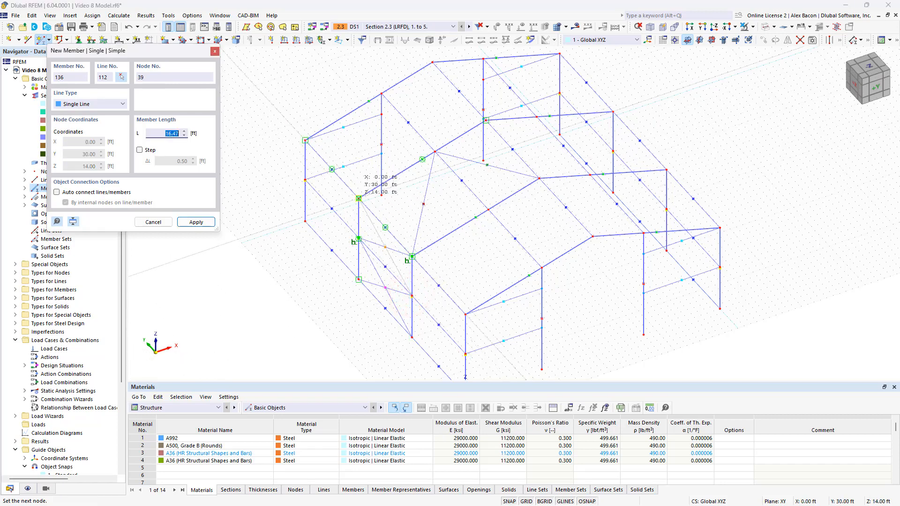
left_click(359, 198)
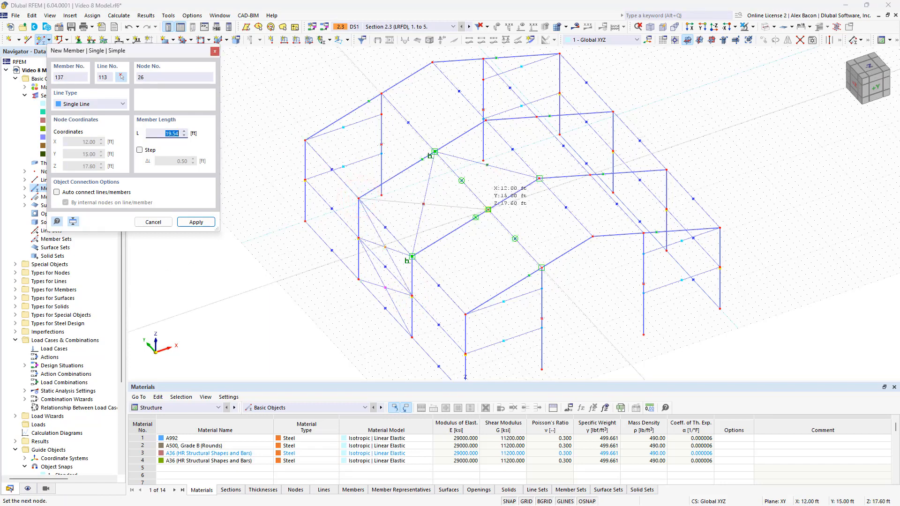
- Draw the crossing roof rods from (0, 30, 14) to (12, 15, 17.60) ft and on to the ridge of the Y 30 ft frame
left_click(488, 210)
left_click(488, 207)
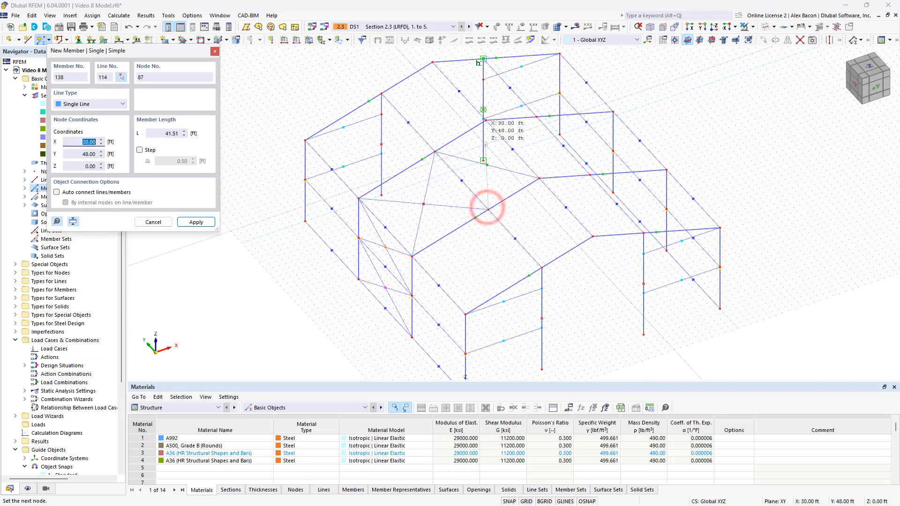
left_click(485, 119)
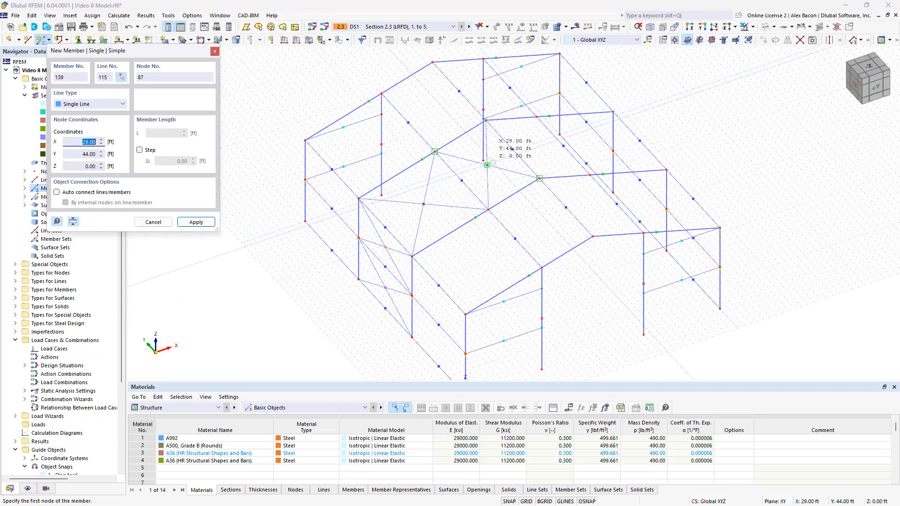
right_click(506, 158)
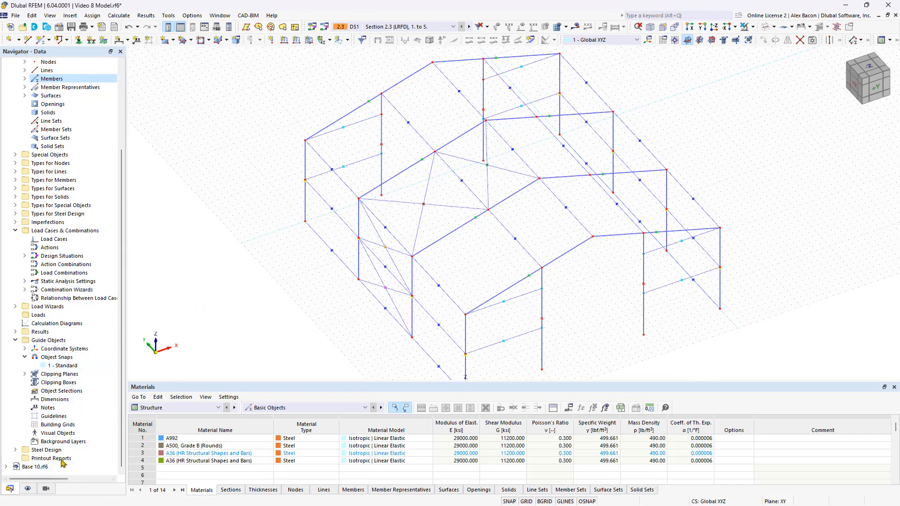
- Create an object selection for members whose Member Type equals Tension, and apply it to select all the rods
left_click(29, 492)
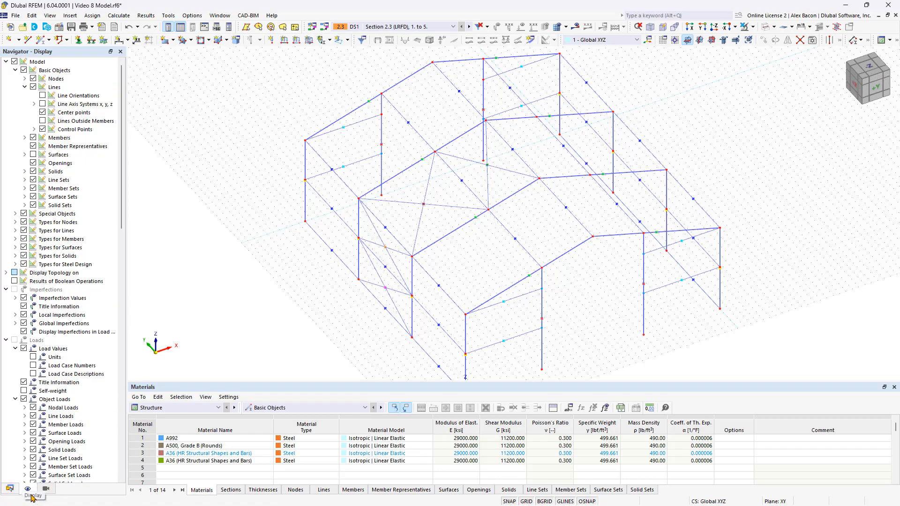
scroll(44, 454, "down", 5)
left_click(46, 489)
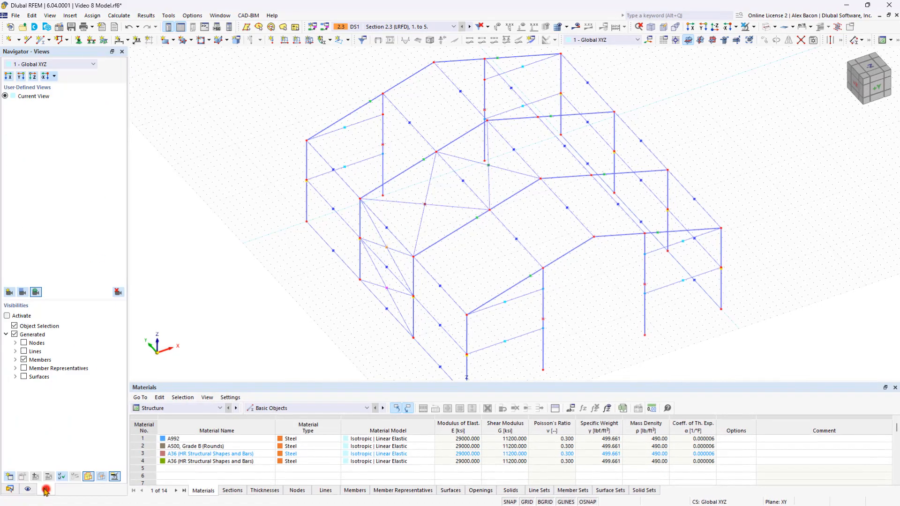
left_click(9, 477)
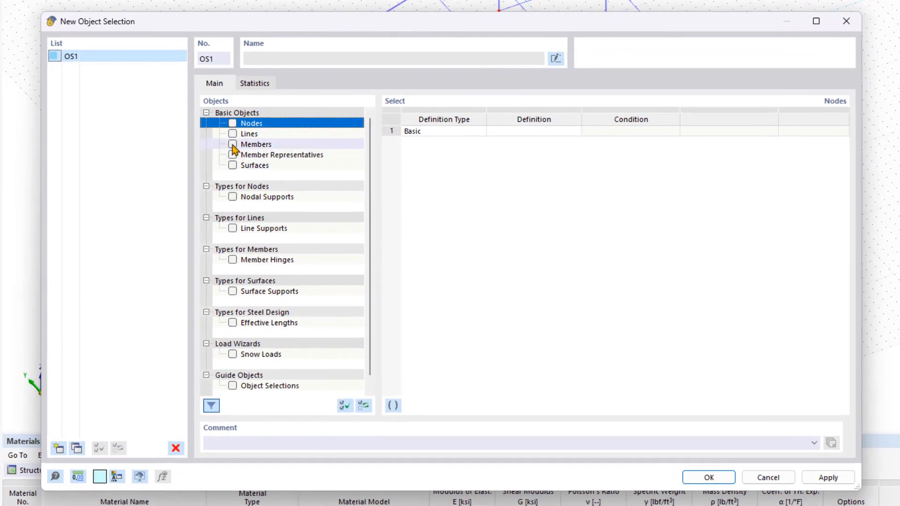
left_click(233, 144)
left_click(507, 131)
left_click(543, 131)
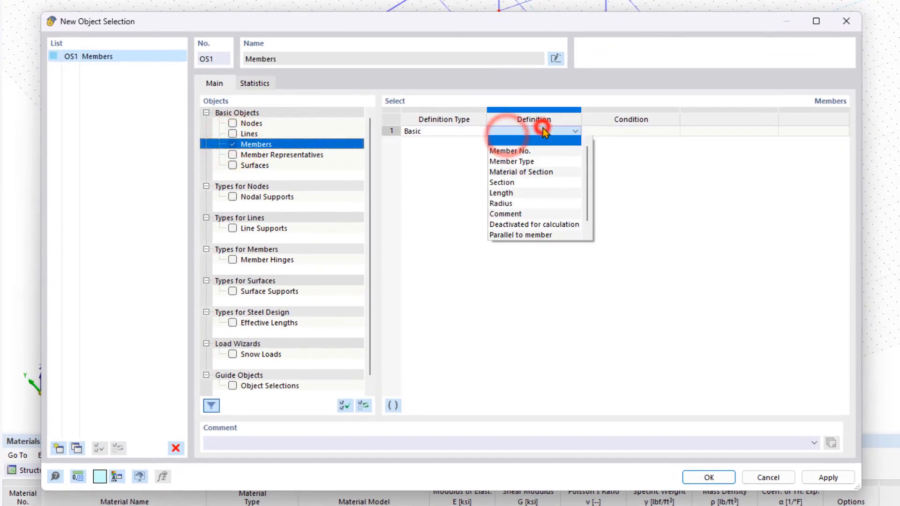
left_click(536, 160)
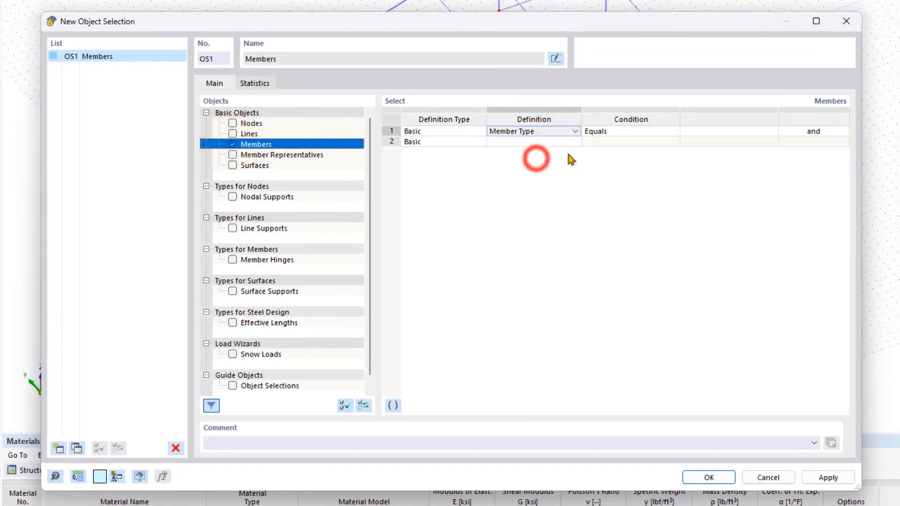
left_click(709, 131)
left_click(755, 131)
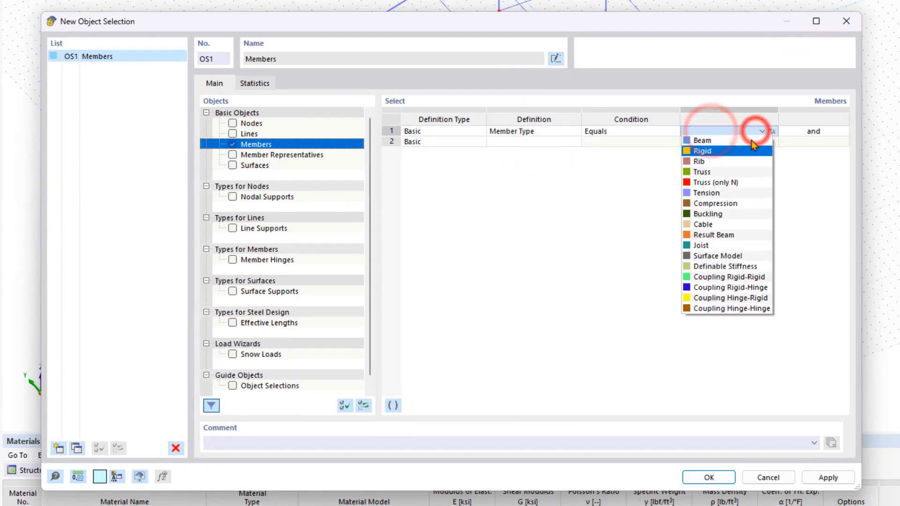
left_click(710, 192)
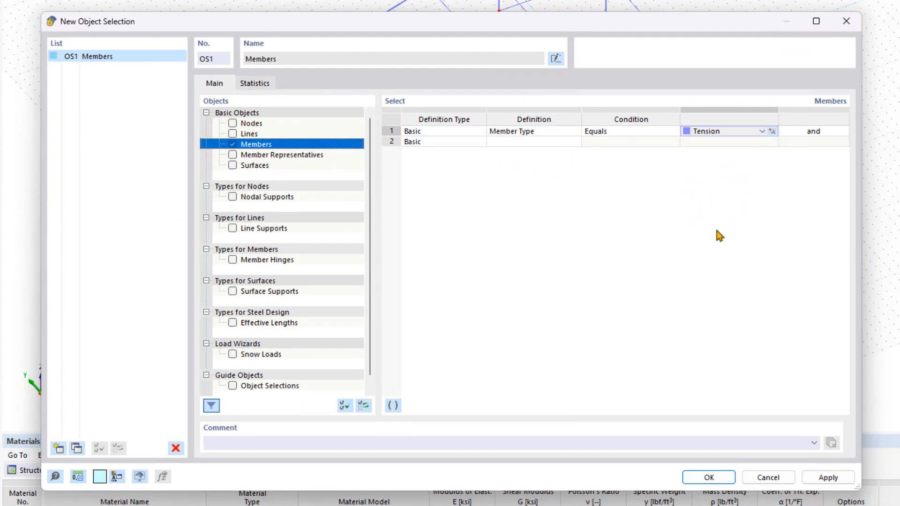
left_click(708, 477)
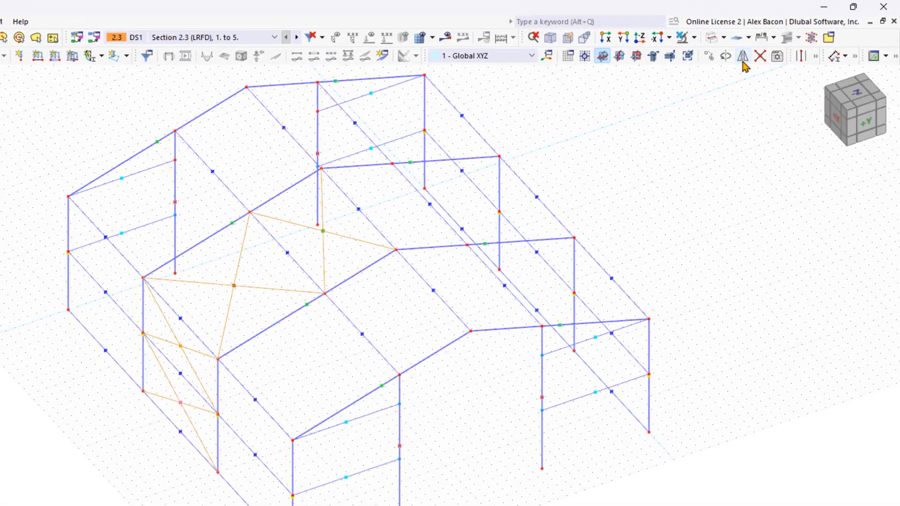
- Mirror a copy of the selected tension rods about the YZ plane through the ridge point (20, 45, 20) ft
left_click(743, 56)
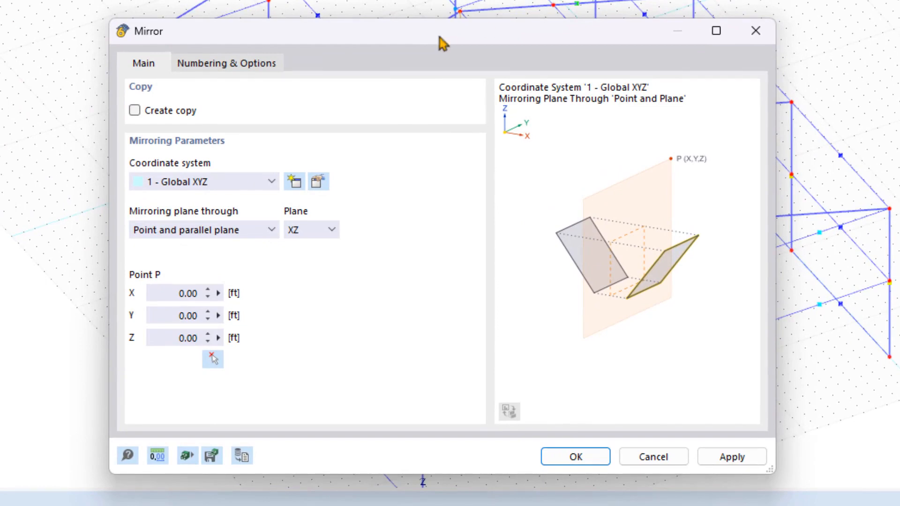
left_click(169, 111)
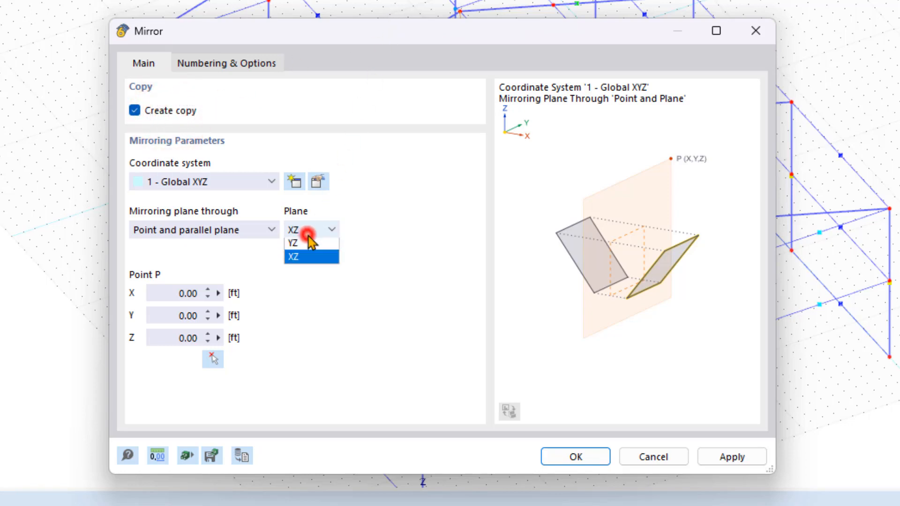
left_click(310, 244)
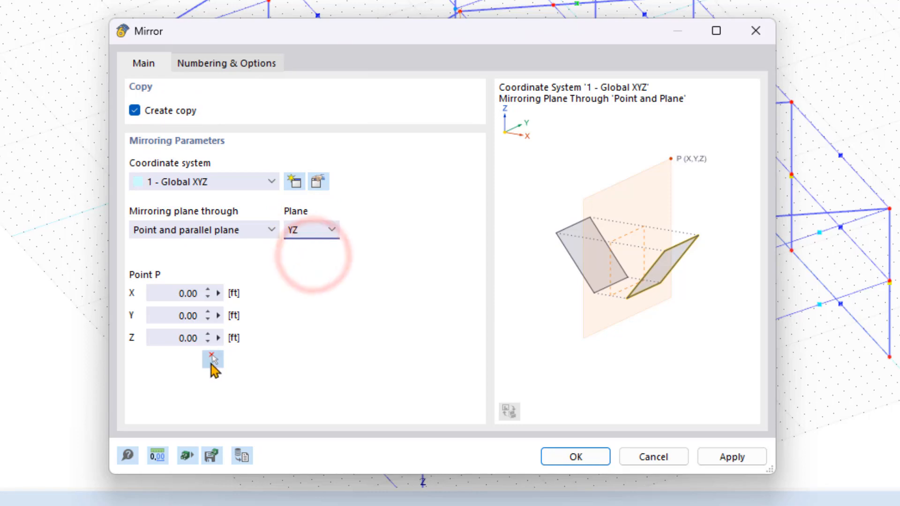
left_click(213, 360)
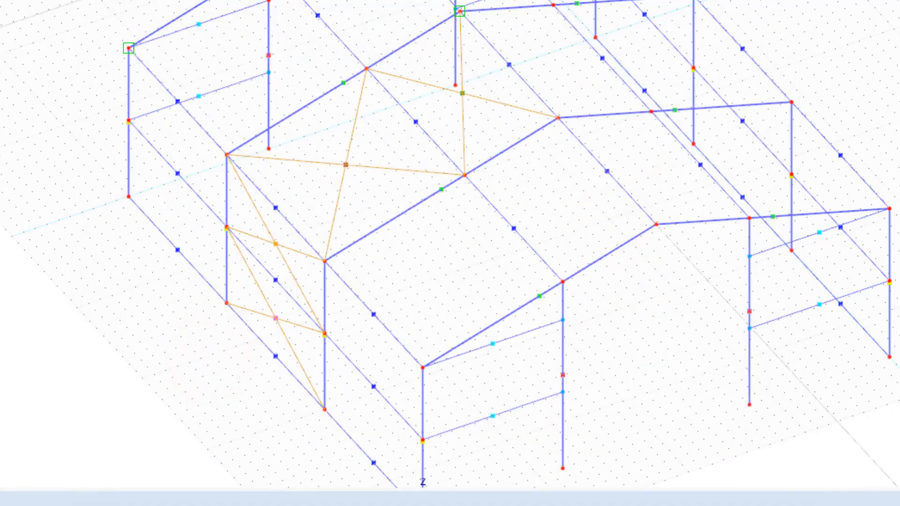
left_click(459, 10)
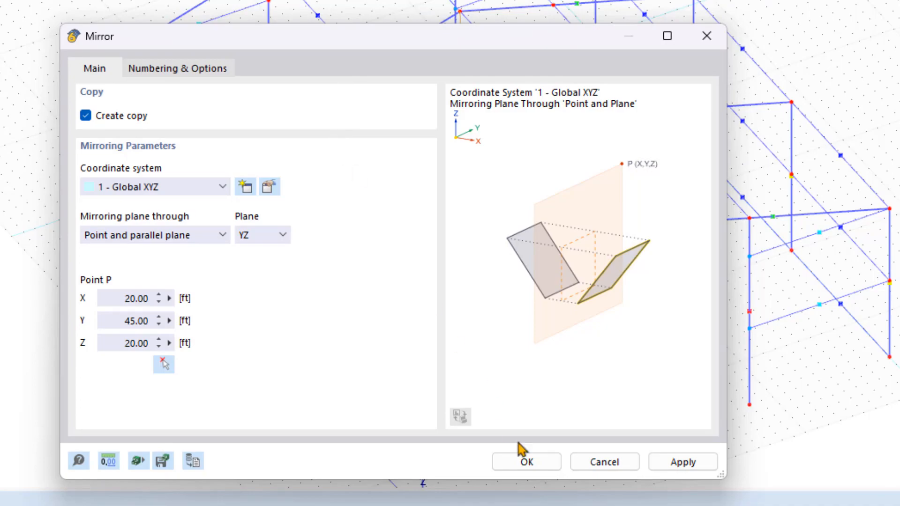
left_click(525, 459)
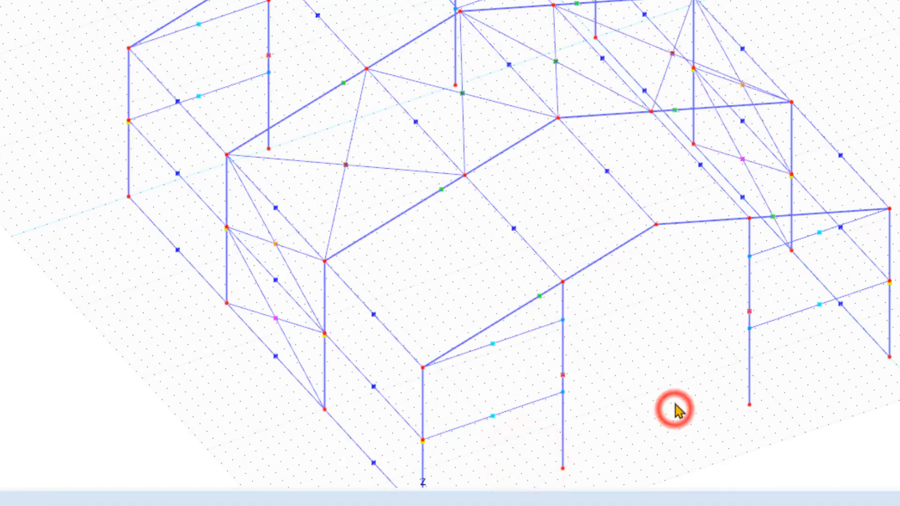
- Run the model check for identical nodes and close it
right_click_drag(675, 404, 389, 340)
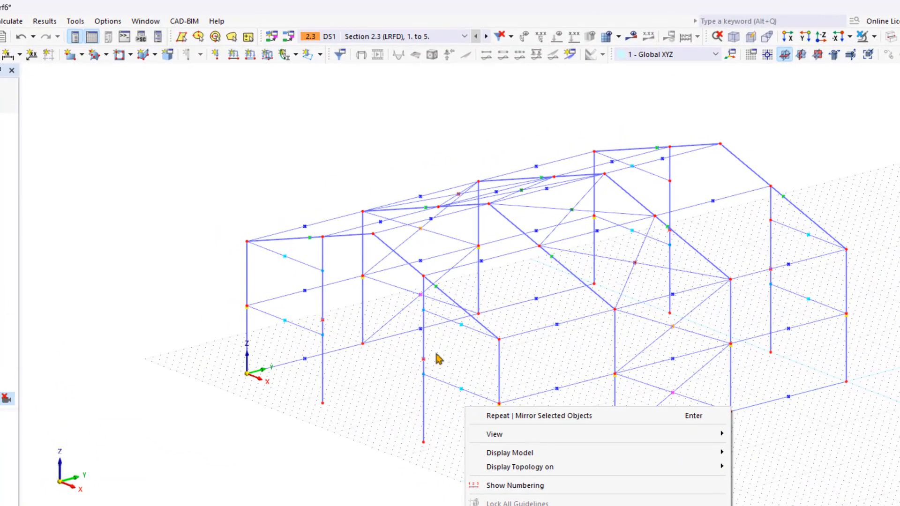
left_click(334, 167)
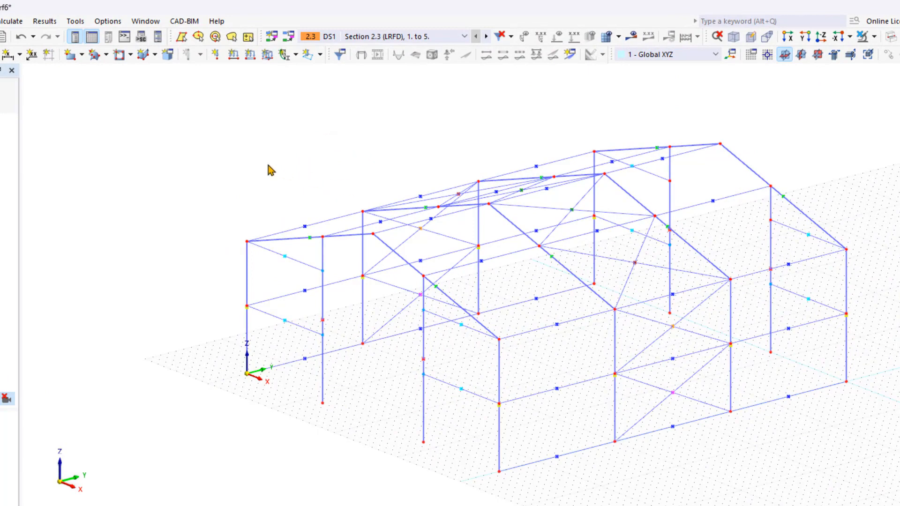
left_click(75, 21)
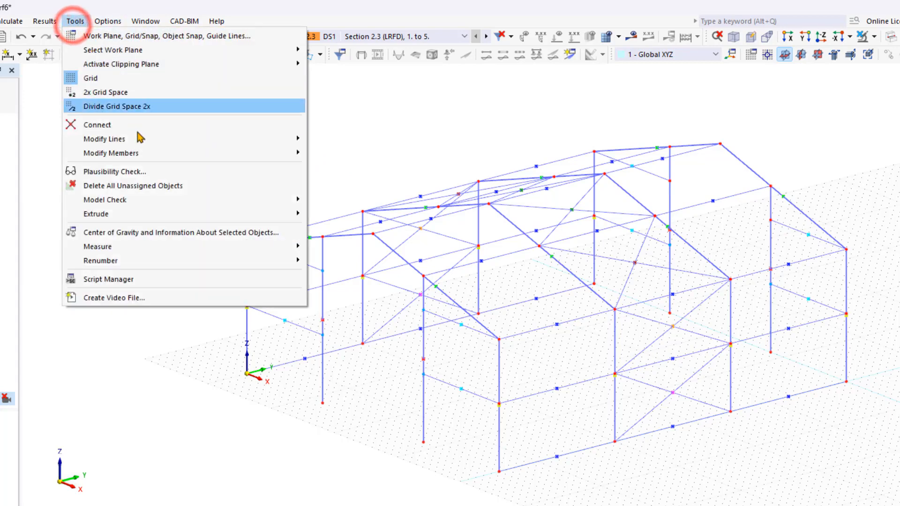
mouse_move(282, 199)
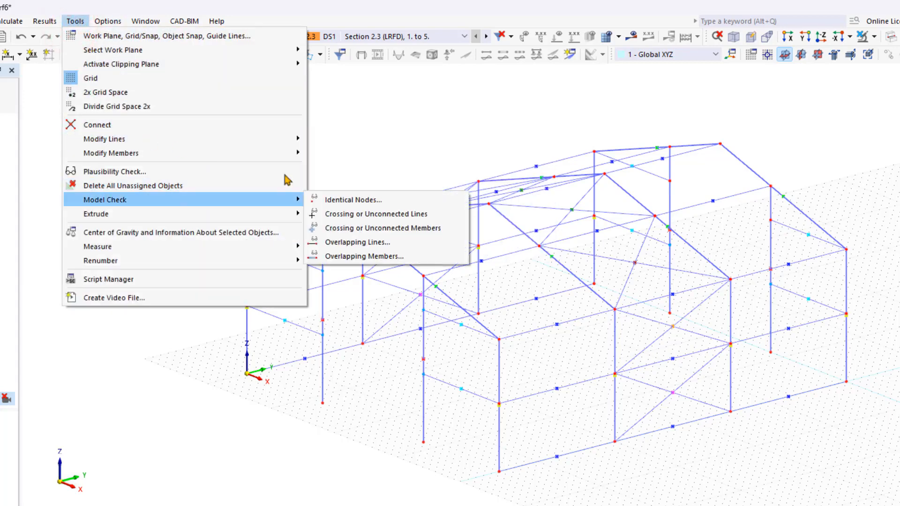
left_click(370, 200)
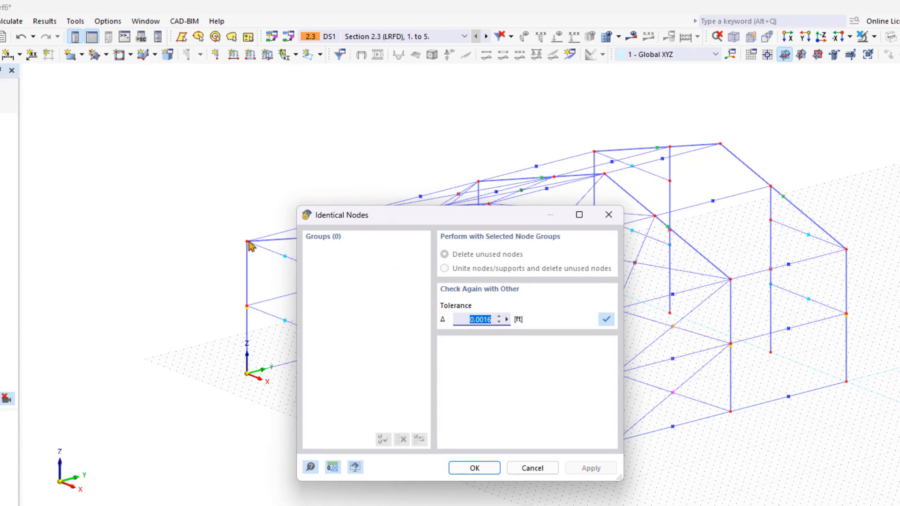
key("Escape")
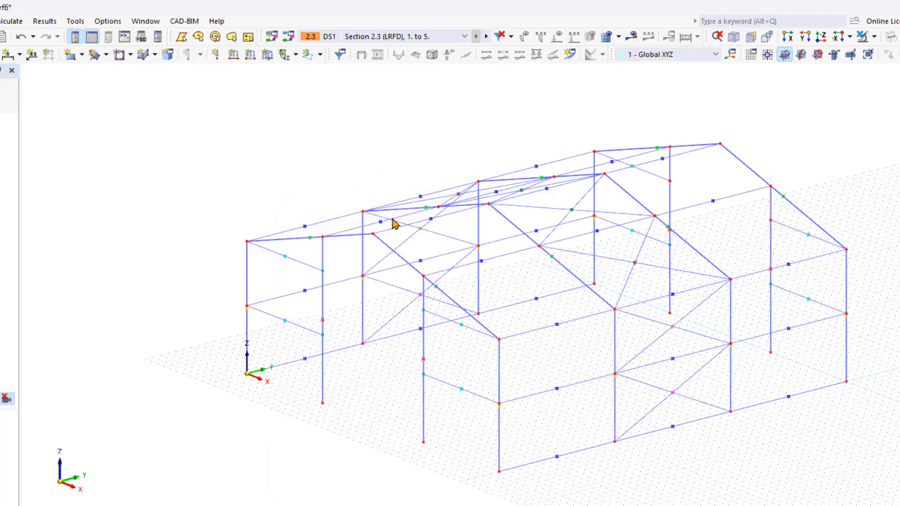